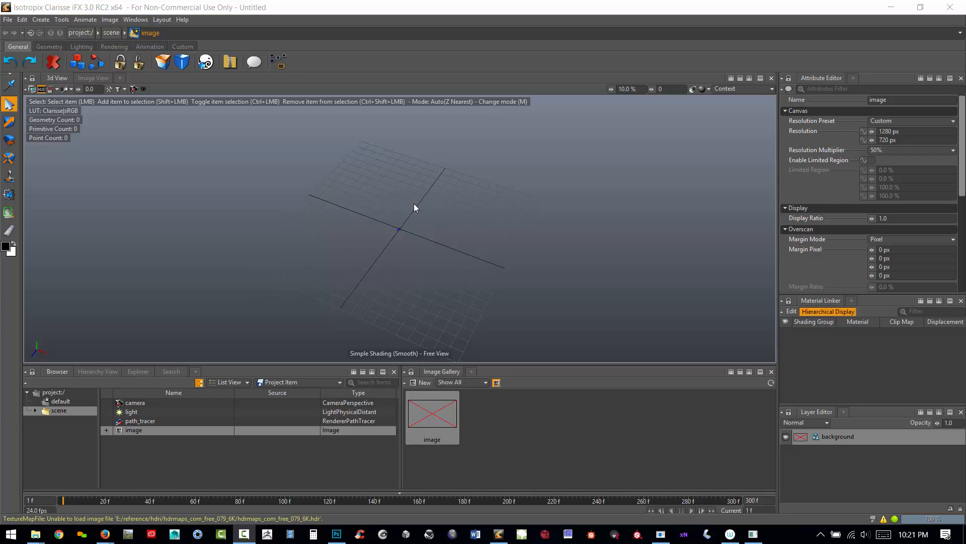
# Step: Select the distant light at the grid's origin and frame it in the 3D view for a closer look
pyautogui.click(399, 229)
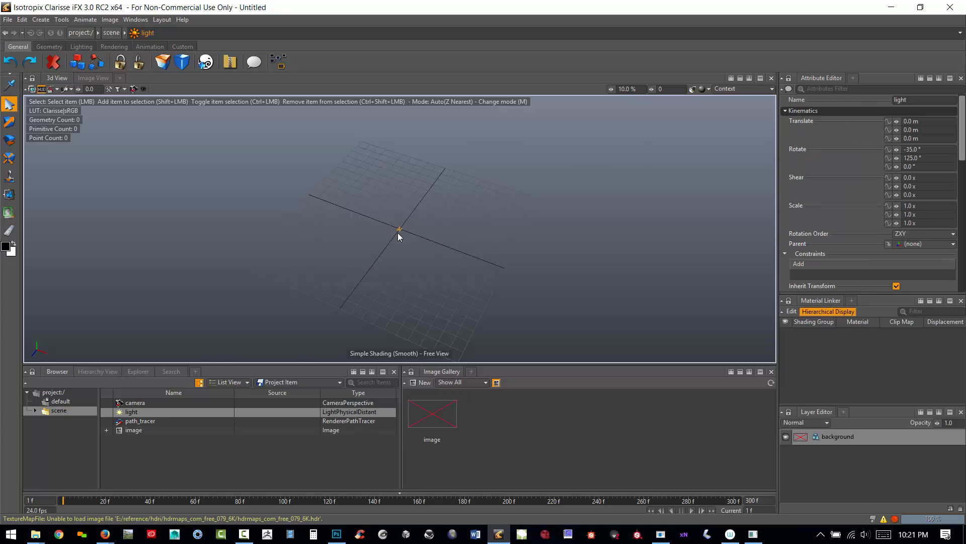
pyautogui.press('f')
pyautogui.moveTo(420, 261)
pyautogui.keyDown('alt'); pyautogui.mouseDown()
pyautogui.moveTo(423, 236)
pyautogui.moveTo(428, 259)
pyautogui.moveTo(463, 240)
pyautogui.moveTo(428, 225)
pyautogui.moveTo(402, 244)
pyautogui.moveTo(424, 240)
pyautogui.moveTo(432, 216)
pyautogui.moveTo(436, 254)
pyautogui.mouseUp(); pyautogui.keyUp('alt')
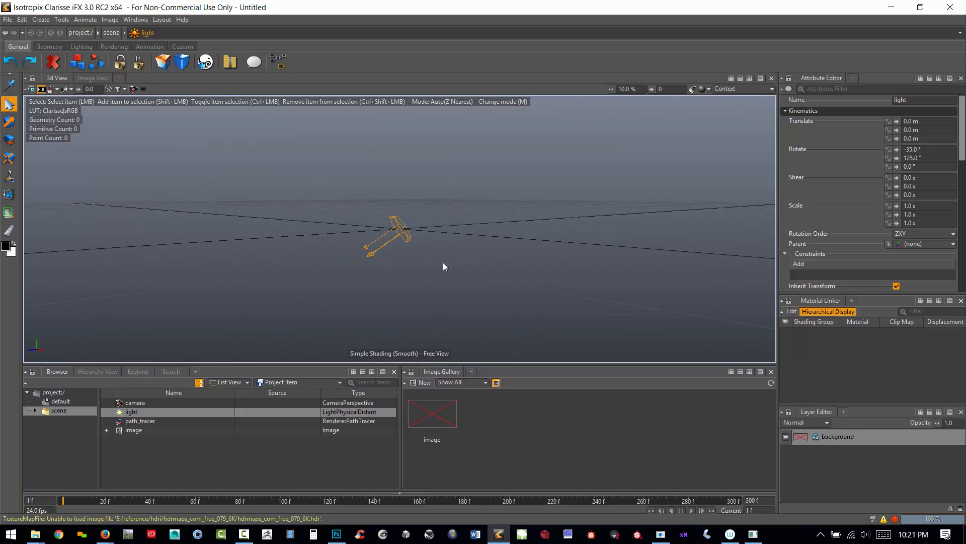
pyautogui.moveTo(443, 263)
pyautogui.keyDown('alt'); pyautogui.mouseDown(button='right')
pyautogui.moveTo(478, 262)
pyautogui.moveTo(461, 261)
pyautogui.mouseUp(button='right'); pyautogui.keyUp('alt')
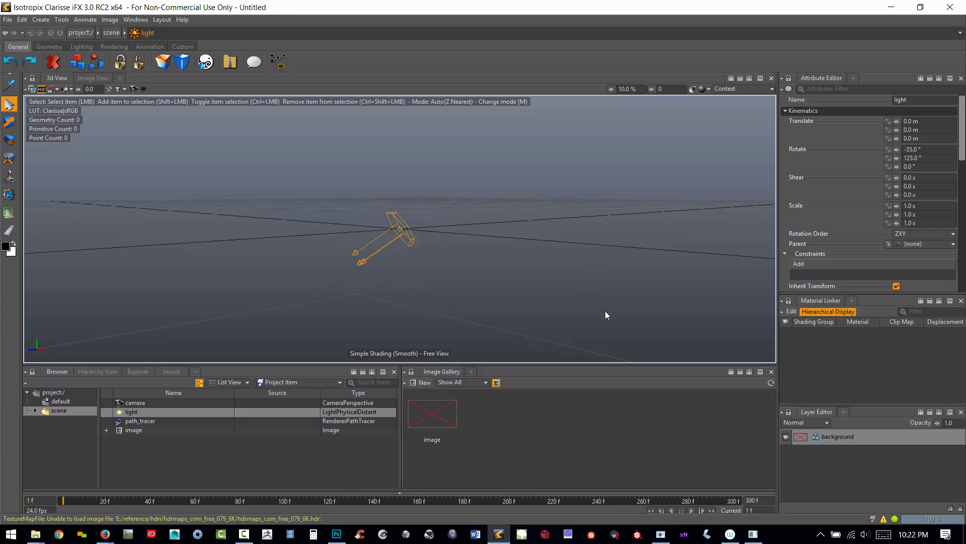
# Step: Compare the 3D view with the scene's rendered image, also viewing the image in a separate window and closing it
pyautogui.click(92, 78)
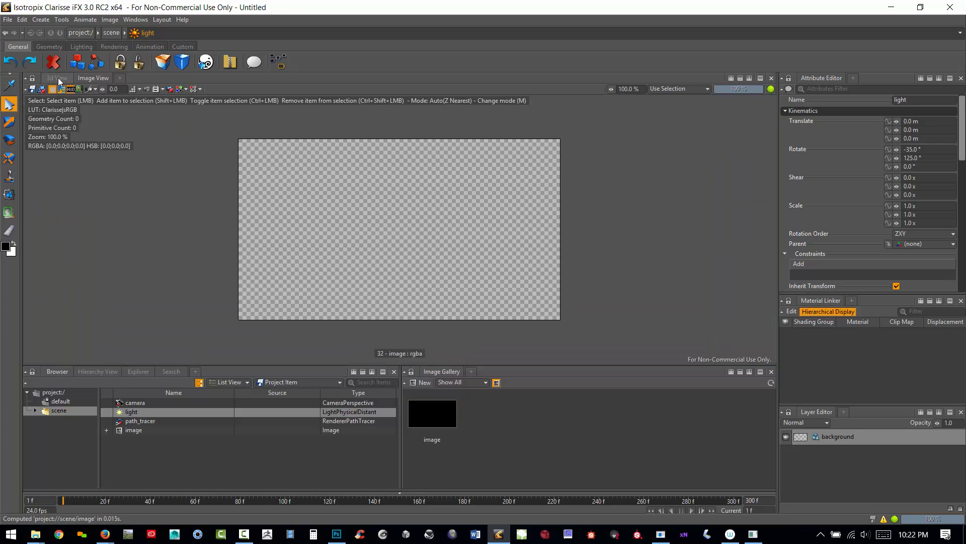
pyautogui.click(59, 78)
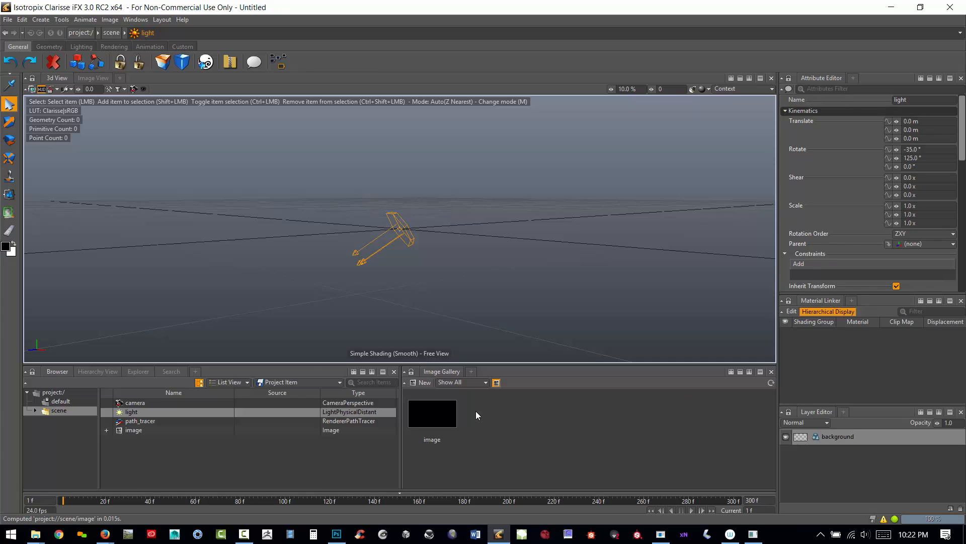
pyautogui.click(98, 78)
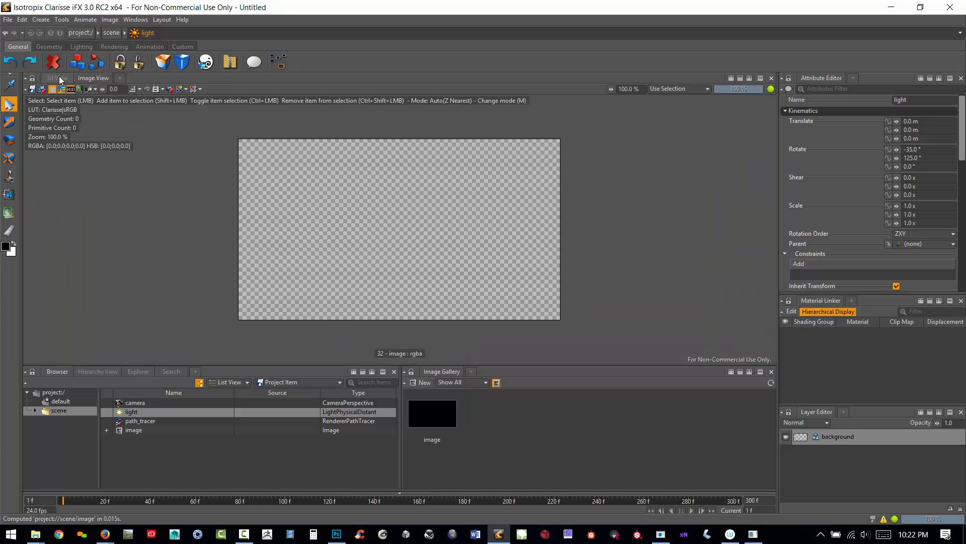
pyautogui.click(59, 78)
pyautogui.click(87, 79)
pyautogui.click(435, 423)
pyautogui.click(58, 78)
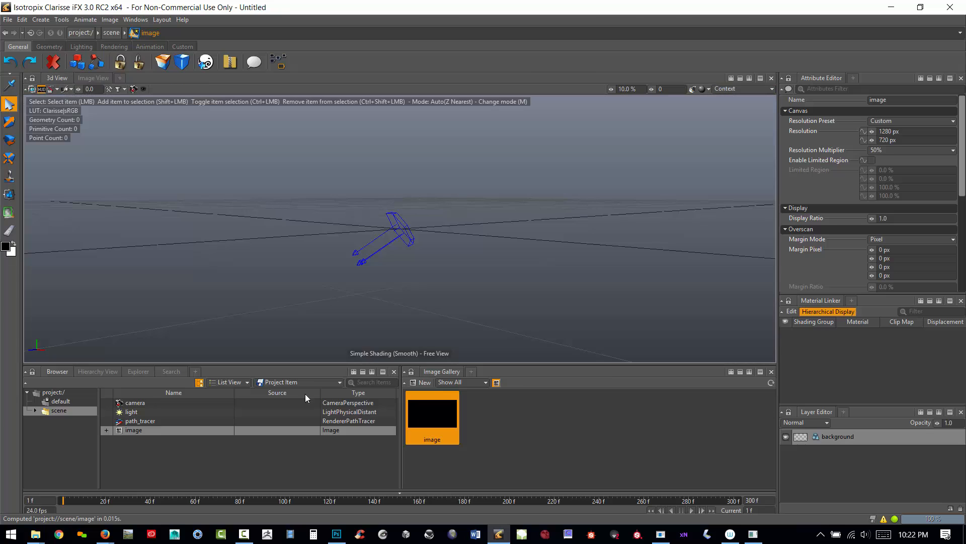
pyautogui.doubleClick(429, 421)
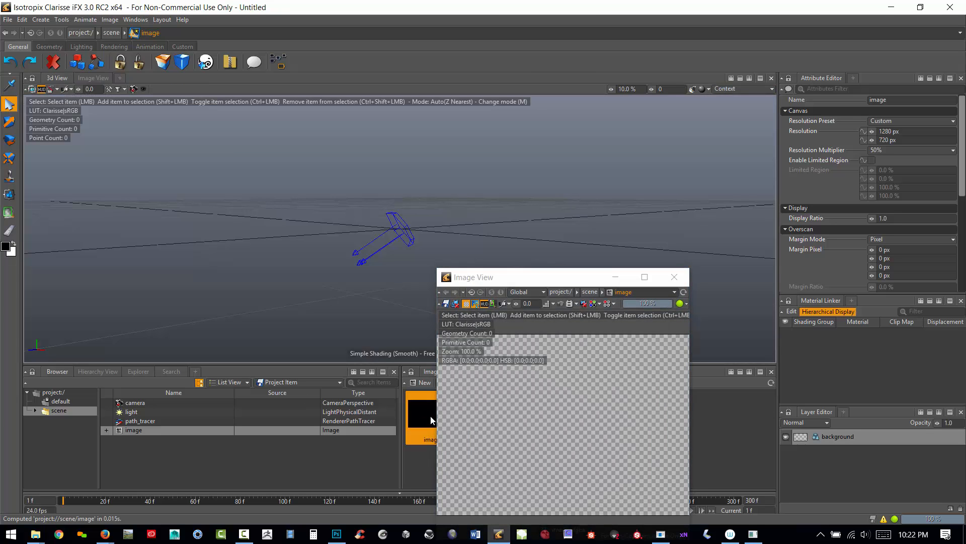
pyautogui.click(674, 277)
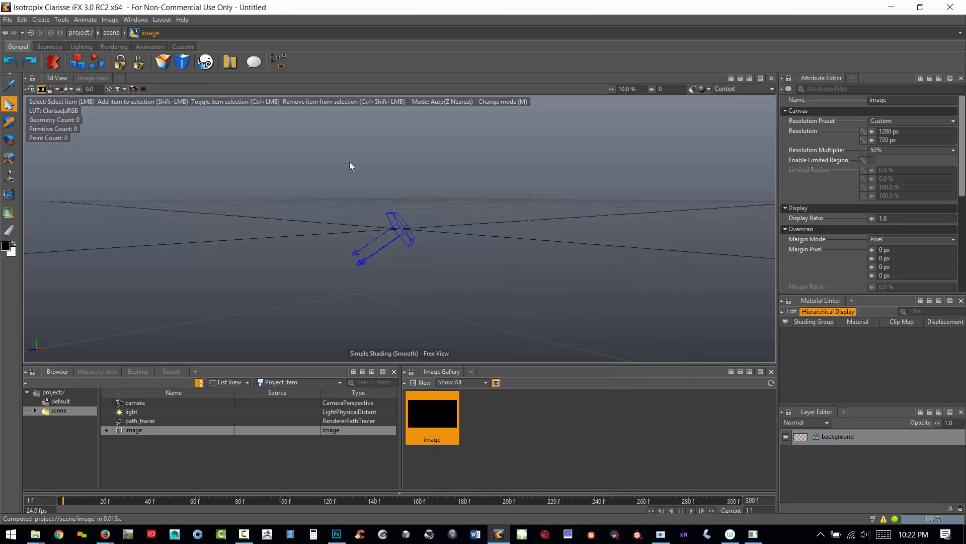
pyautogui.click(99, 78)
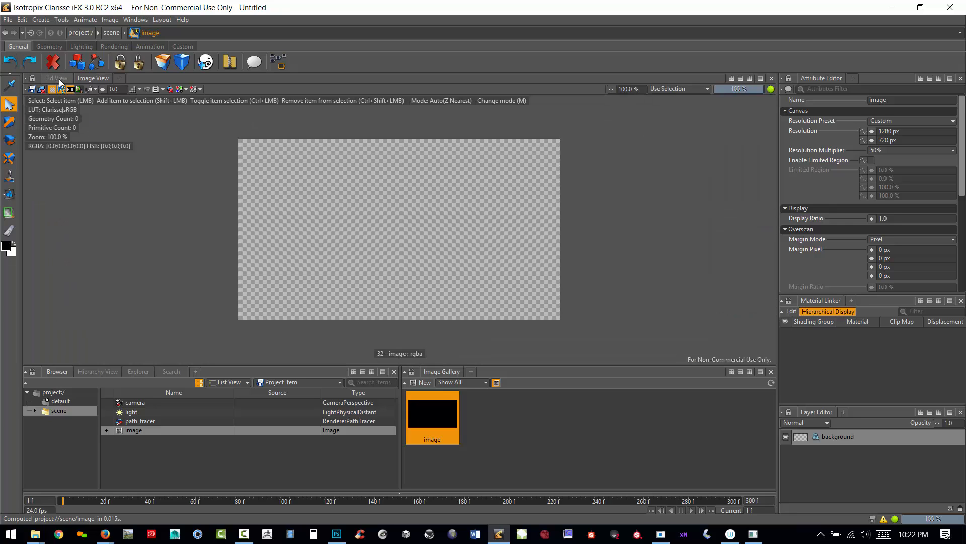
pyautogui.click(58, 78)
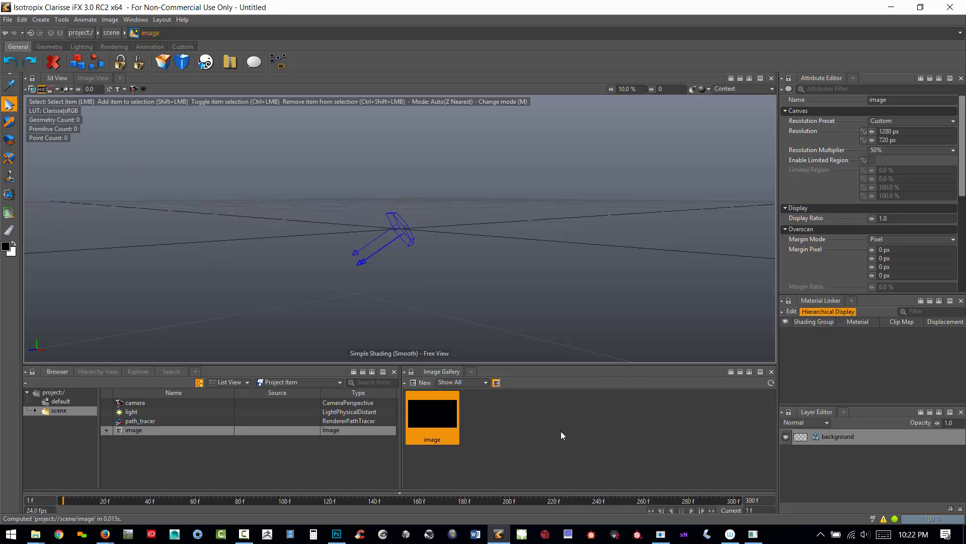
# Step: Create a cylinder geometry in the scene context and inspect it from above in the 3D view
pyautogui.rightClick(170, 453)
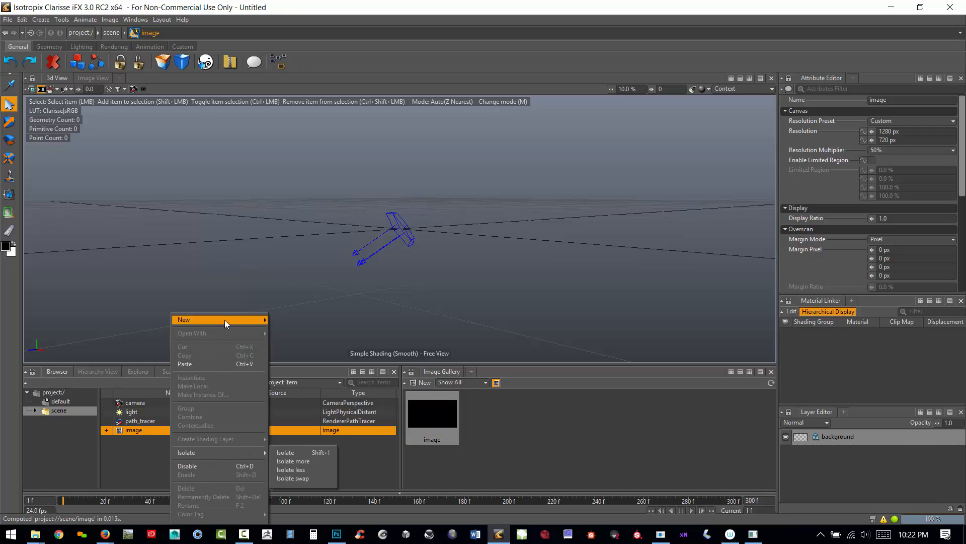
pyautogui.moveTo(224, 319)
pyautogui.moveTo(316, 344)
pyautogui.moveTo(406, 350)
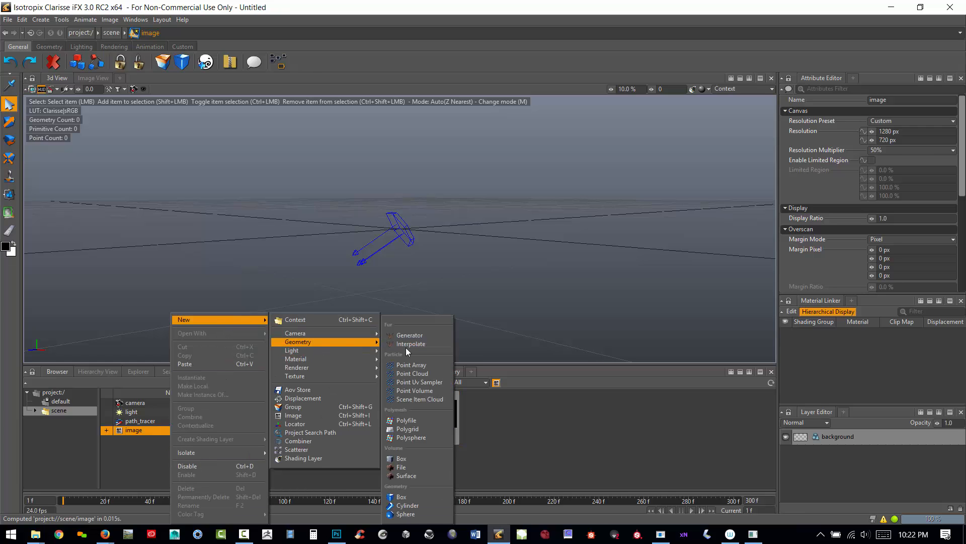
pyautogui.click(409, 506)
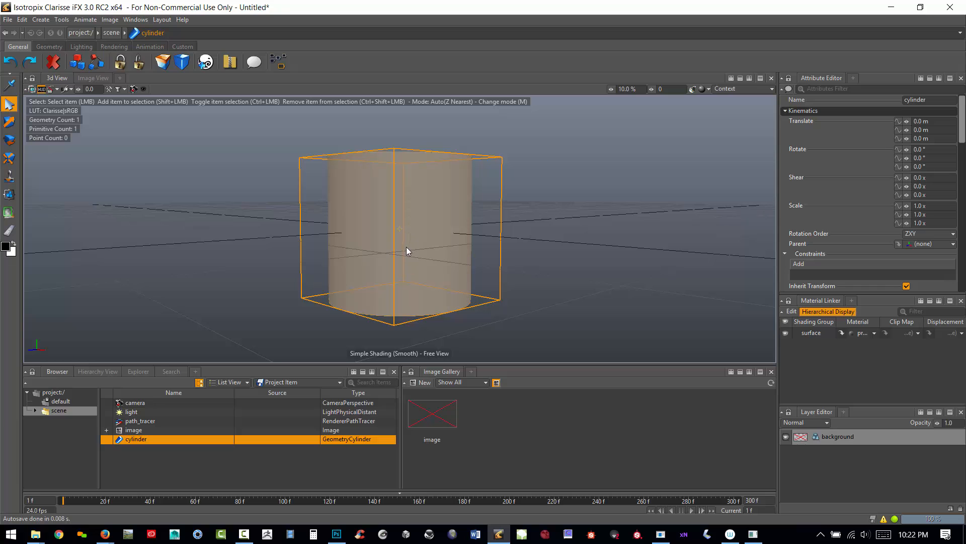
pyautogui.keyDown('alt'); pyautogui.moveTo(402, 234); pyautogui.dragTo(387, 270); pyautogui.keyUp('alt')
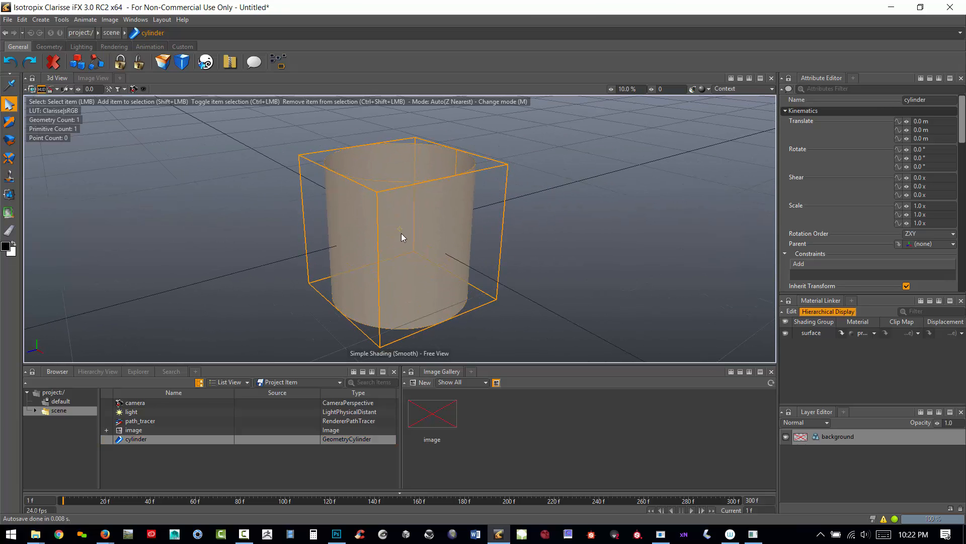
# Step: Frame the cylinder in the rendered image so it fills most of the picture
pyautogui.click(93, 78)
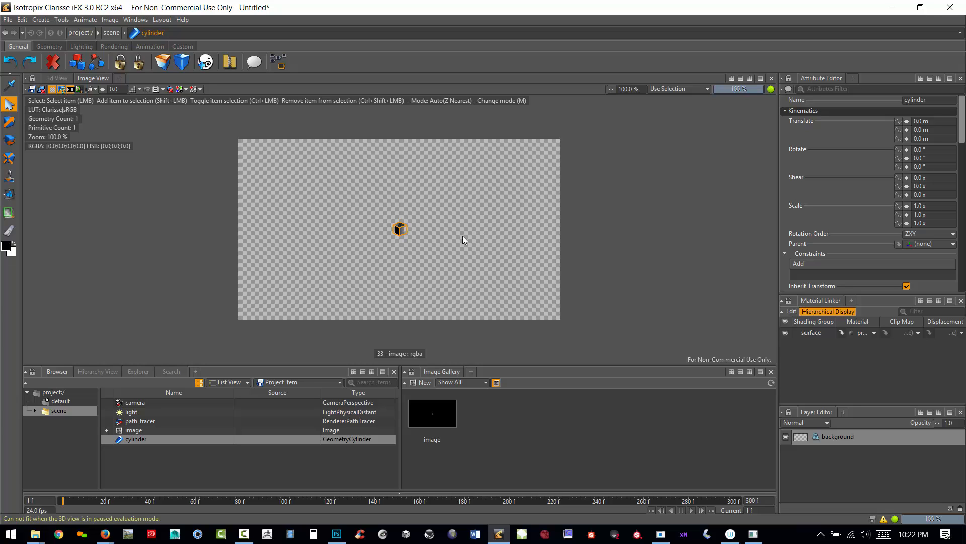
pyautogui.press('f')
pyautogui.scroll(-1, 555, 242)
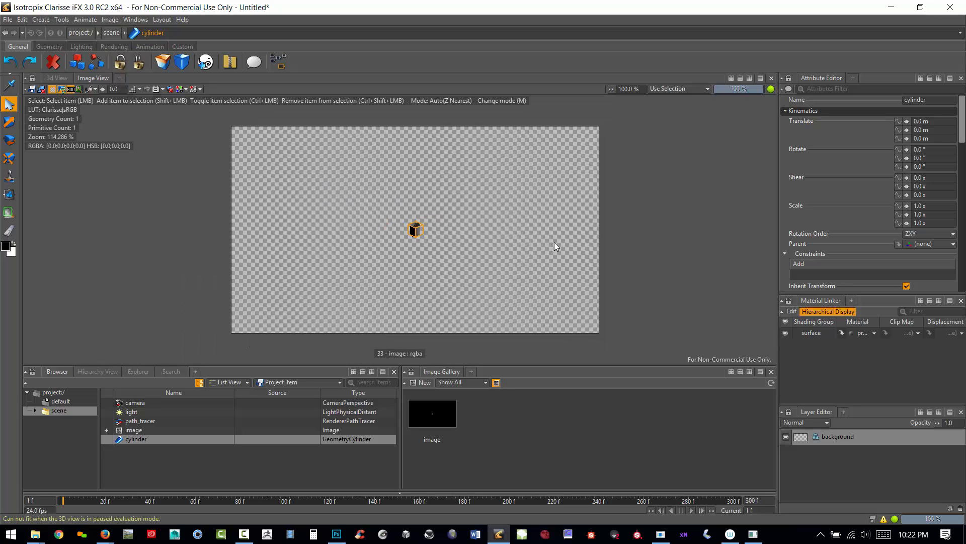
pyautogui.click(478, 236)
pyautogui.click(136, 439)
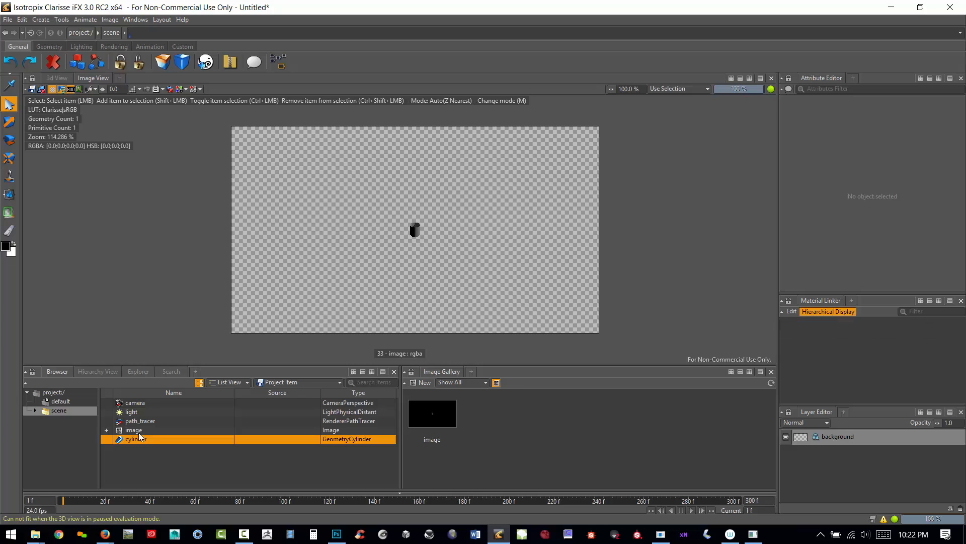
pyautogui.press('f')
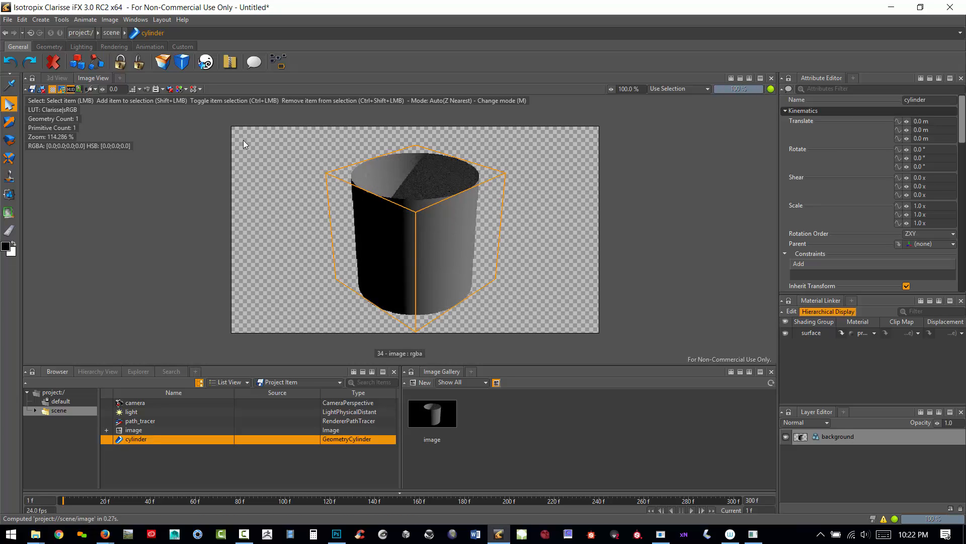
# Step: Orbit around the cylinder in the 3D view and separately in the rendered image to compare both cameras
pyautogui.click(57, 78)
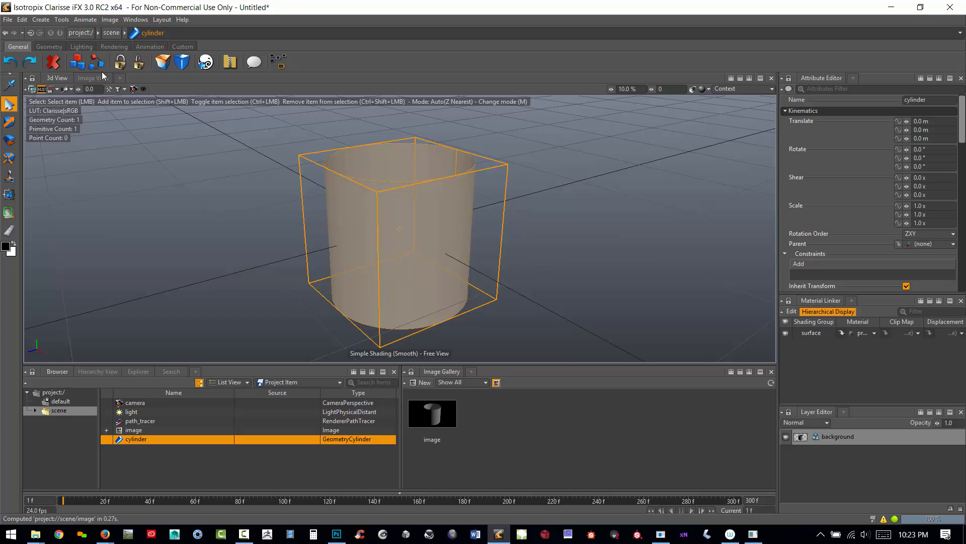
pyautogui.keyDown('alt'); pyautogui.moveTo(460, 236); pyautogui.dragTo(463, 237); pyautogui.keyUp('alt')
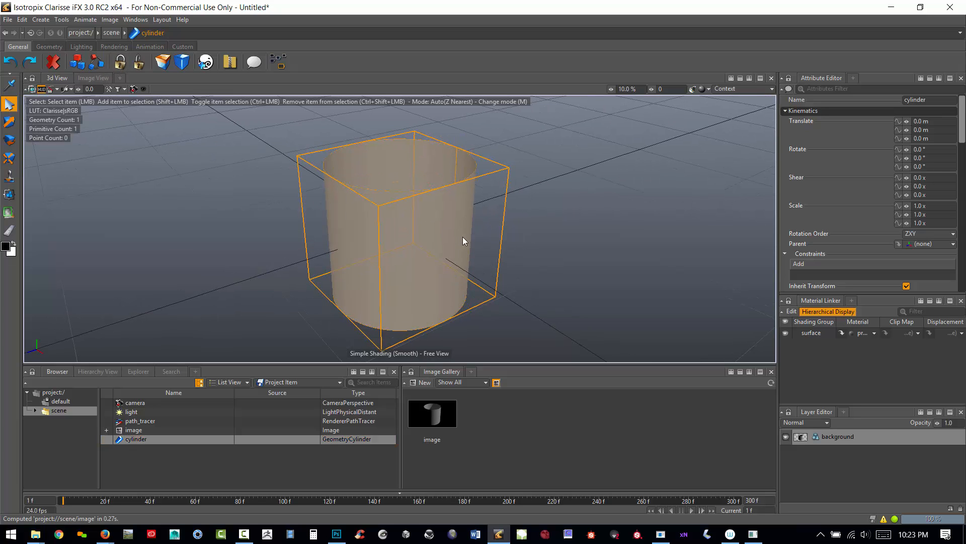
pyautogui.click(92, 79)
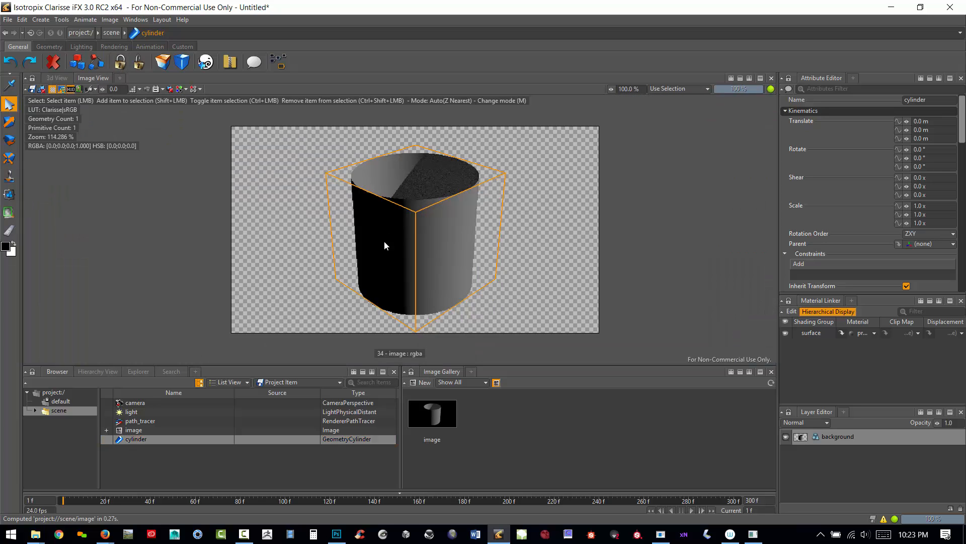
pyautogui.moveTo(463, 261)
pyautogui.keyDown('alt'); pyautogui.mouseDown()
pyautogui.moveTo(468, 322)
pyautogui.moveTo(464, 231)
pyautogui.moveTo(471, 322)
pyautogui.moveTo(403, 261)
pyautogui.moveTo(448, 239)
pyautogui.moveTo(504, 282)
pyautogui.moveTo(463, 287)
pyautogui.moveTo(496, 227)
pyautogui.moveTo(473, 269)
pyautogui.moveTo(481, 264)
pyautogui.mouseUp(); pyautogui.keyUp('alt')
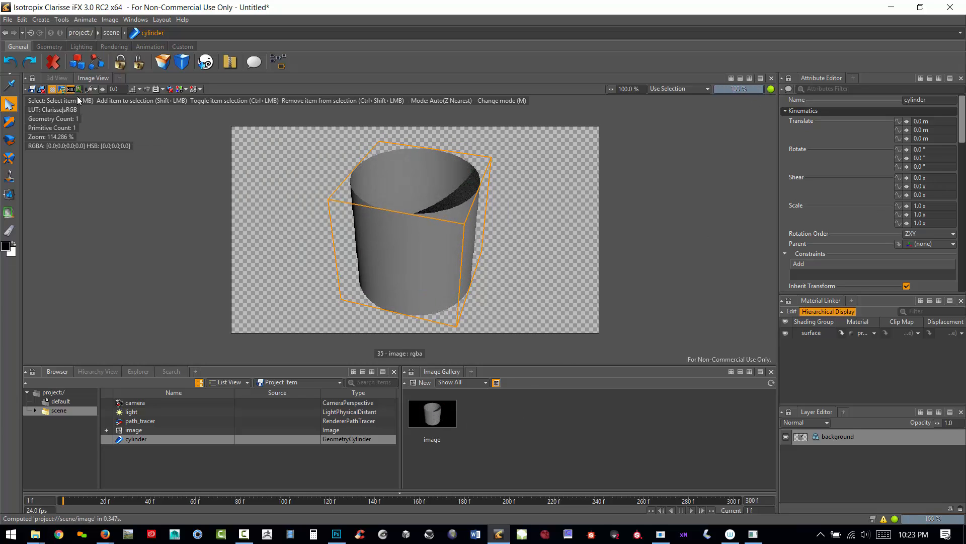
# Step: View the cylinder render in a separate window, close it, and compare the docked render with the 3D view
pyautogui.click(56, 79)
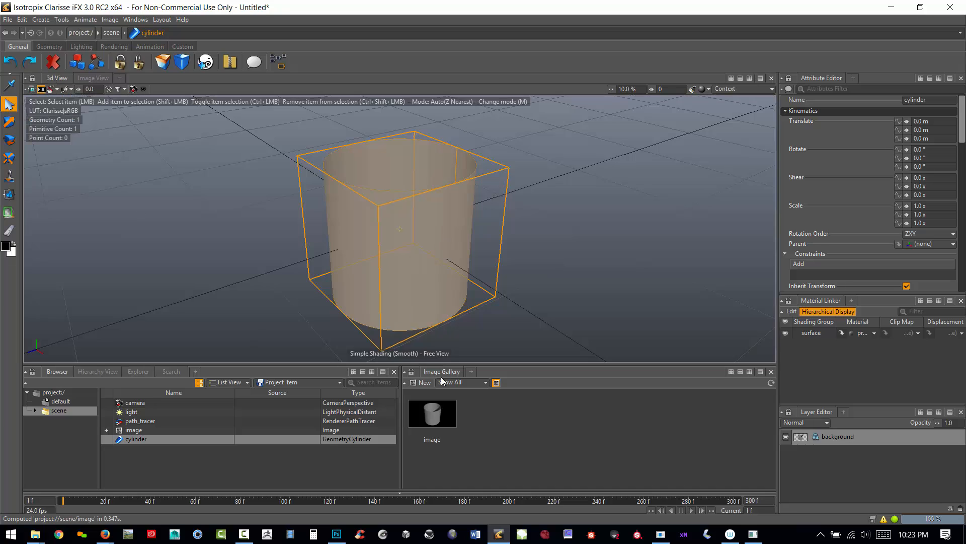
pyautogui.doubleClick(433, 416)
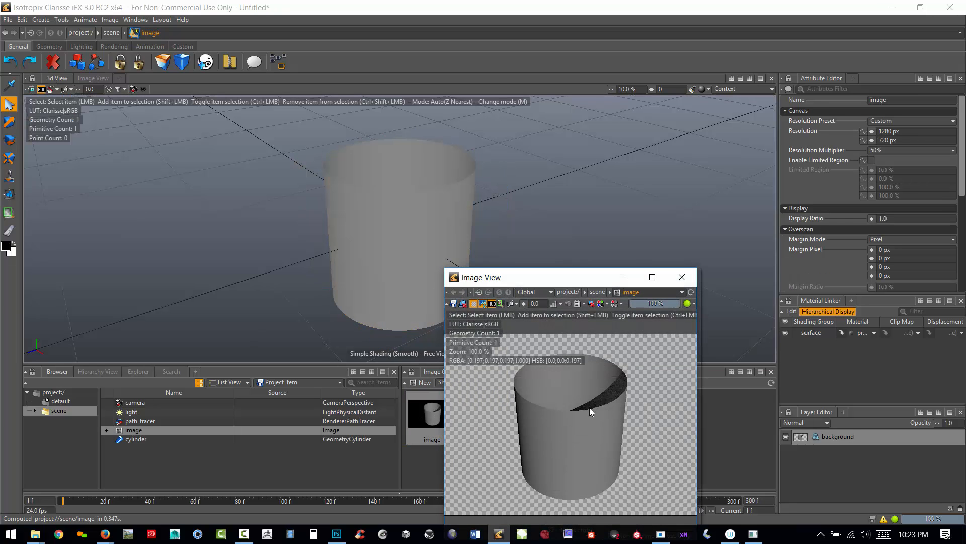
pyautogui.click(682, 277)
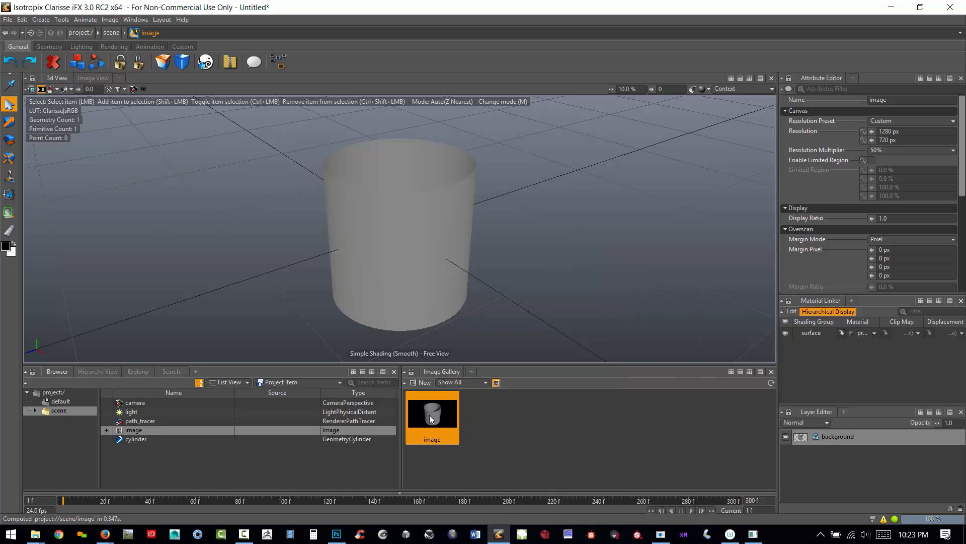
pyautogui.click(92, 78)
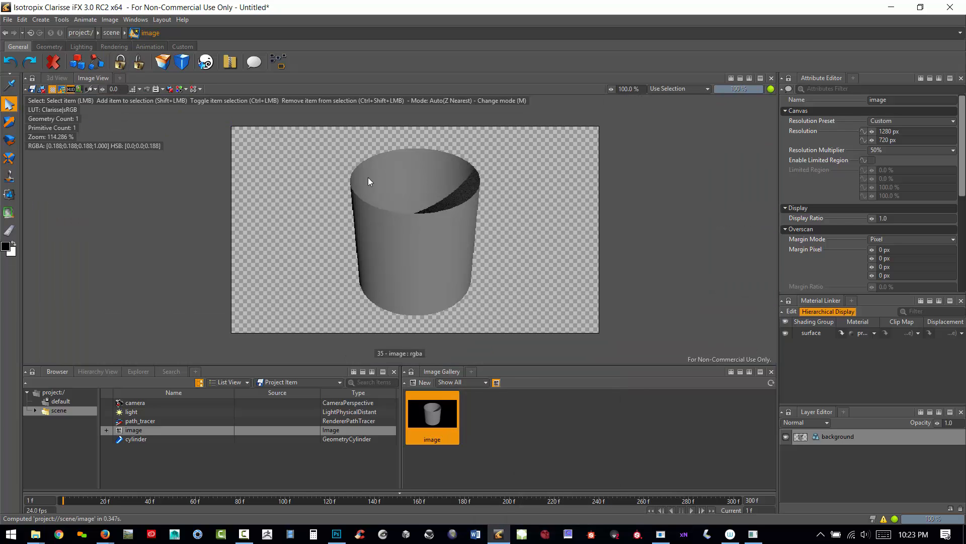
pyautogui.click(57, 78)
pyautogui.click(101, 78)
pyautogui.click(59, 78)
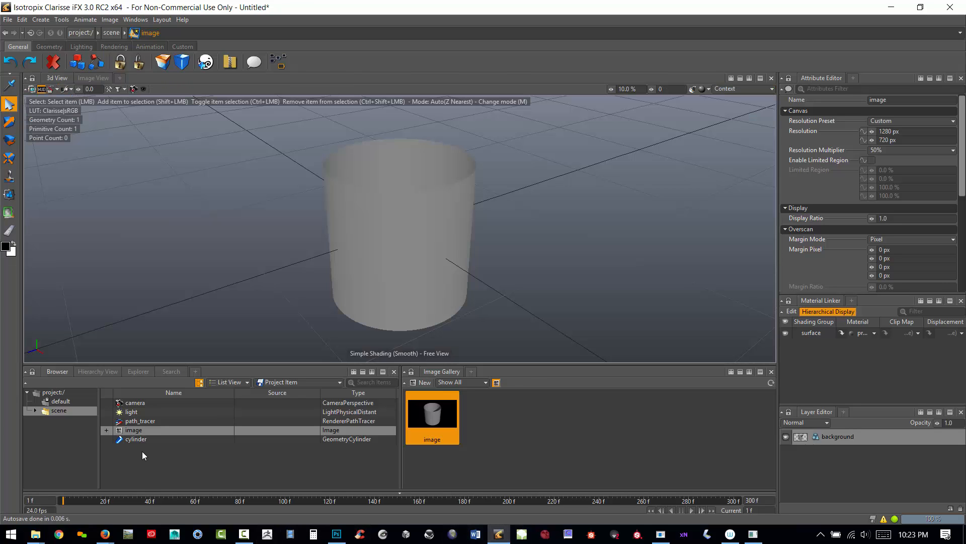
# Step: Create a physical diffuse material in the scene context
pyautogui.click(143, 450)
pyautogui.rightClick(145, 448)
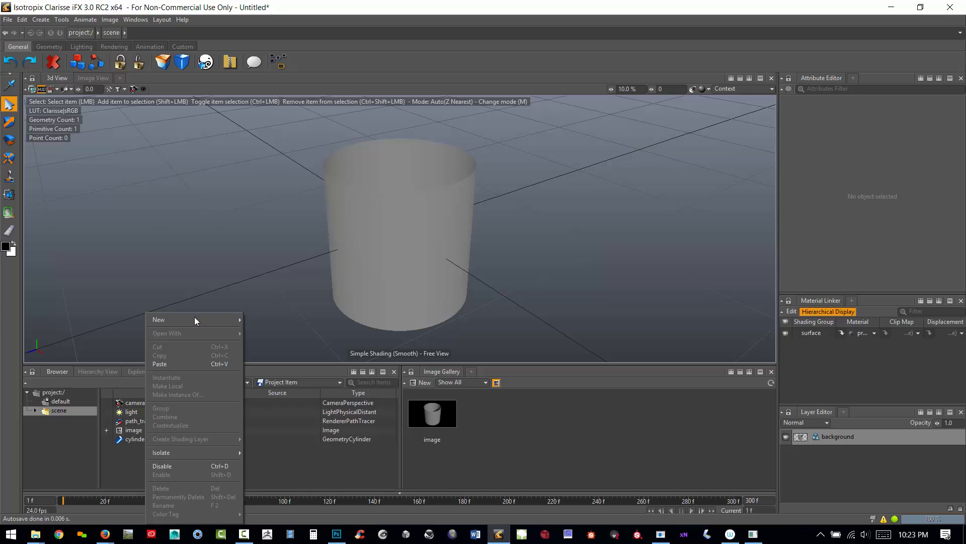
pyautogui.moveTo(195, 320)
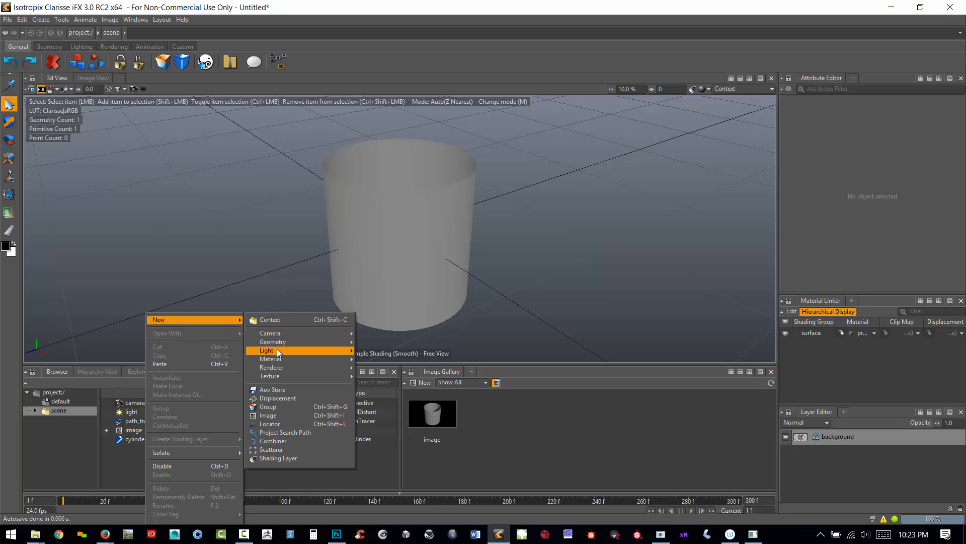
pyautogui.moveTo(280, 358)
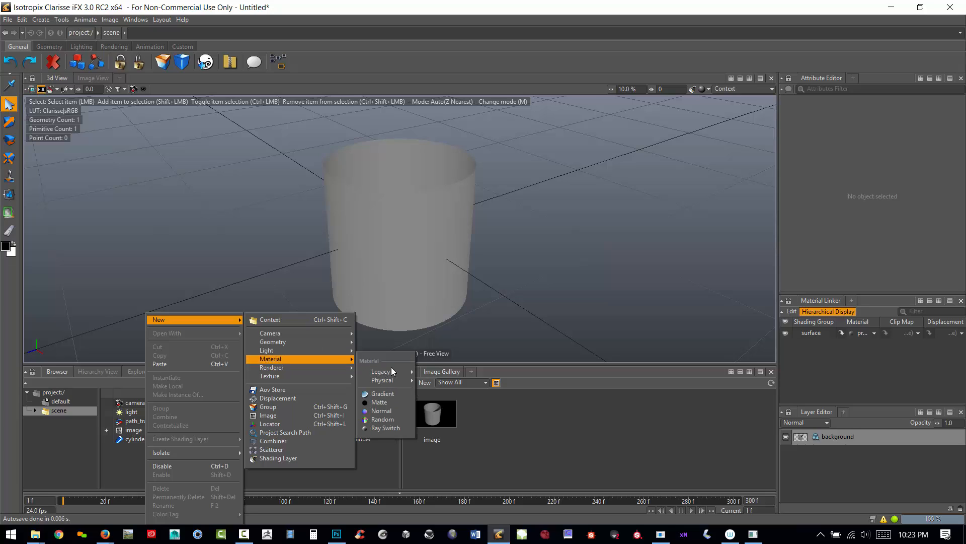
pyautogui.moveTo(400, 381)
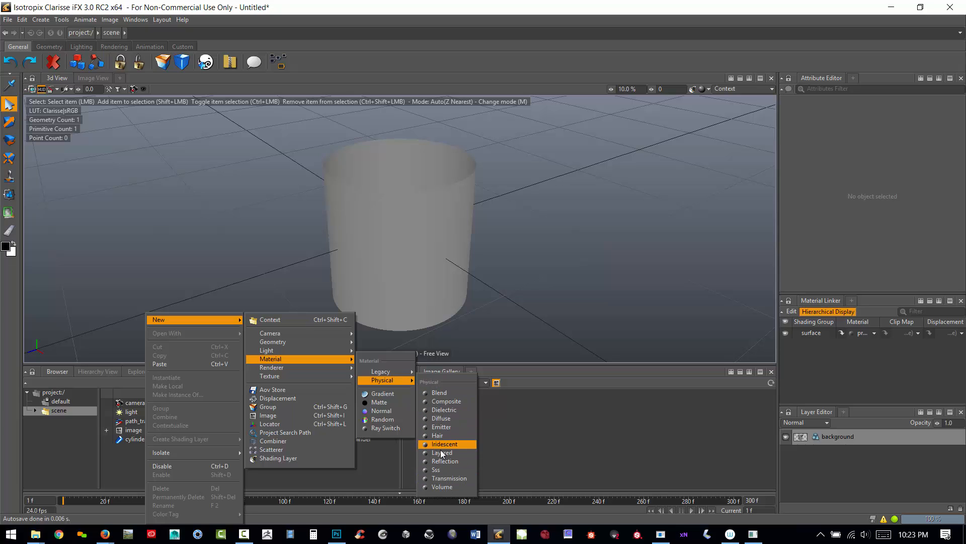
pyautogui.click(448, 421)
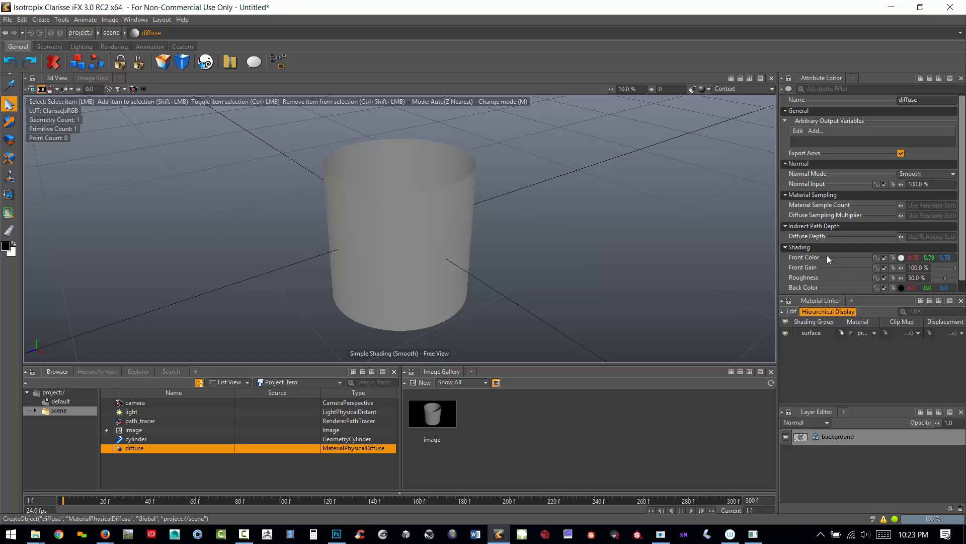
# Step: Set the diffuse material's front color to a blue-violet of about 0.173, 0.092, 0.78
pyautogui.click(901, 257)
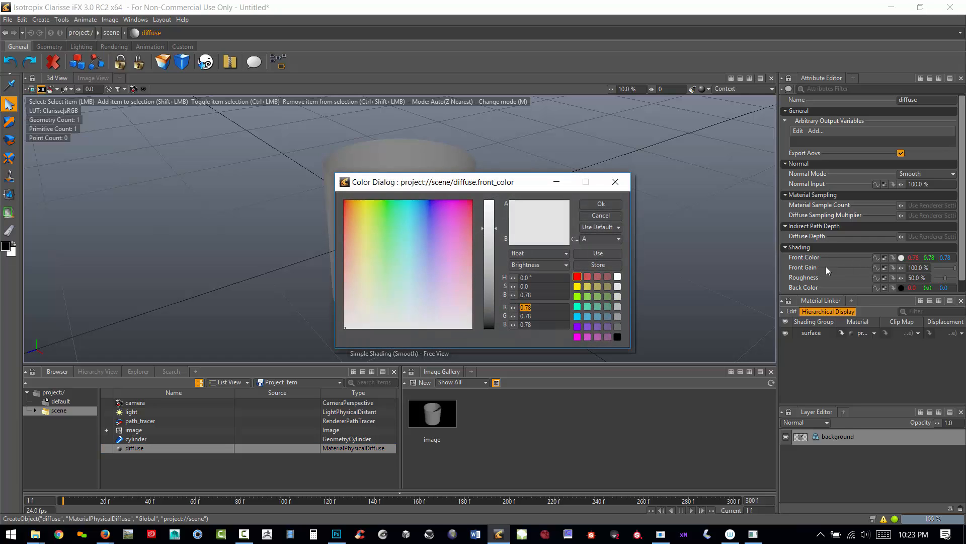
pyautogui.click(432, 215)
pyautogui.click(601, 203)
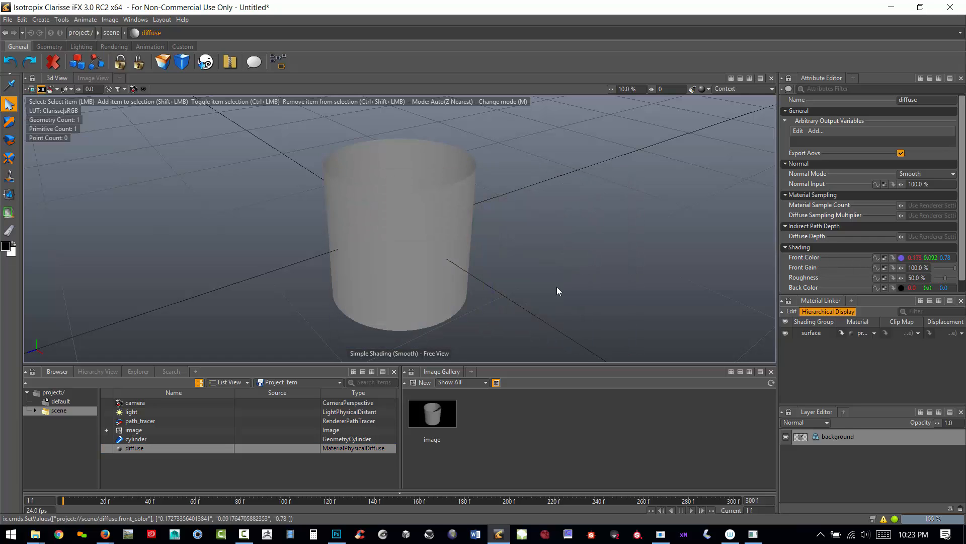
# Step: Show the rendered image and assign the diffuse material to the cylinder
pyautogui.click(94, 79)
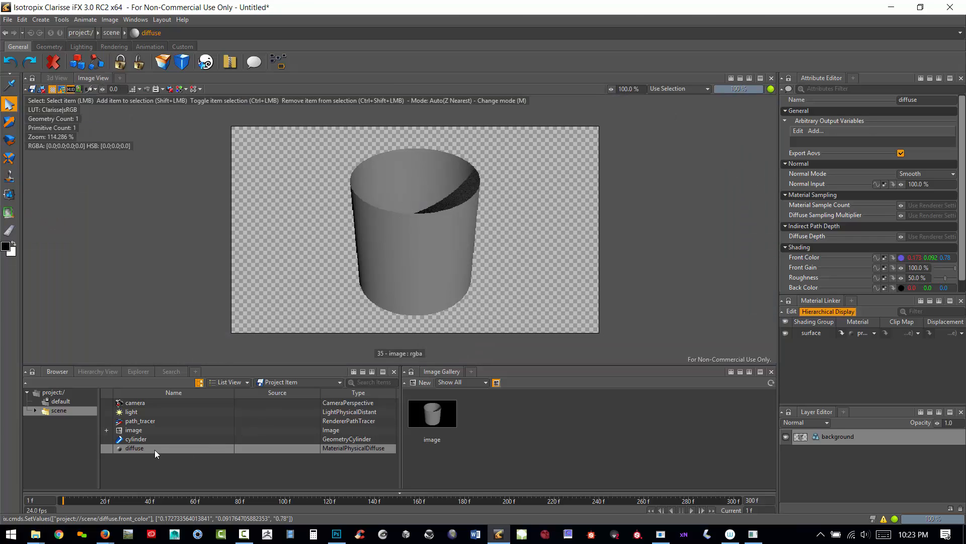
pyautogui.moveTo(133, 448); pyautogui.dragTo(406, 254)
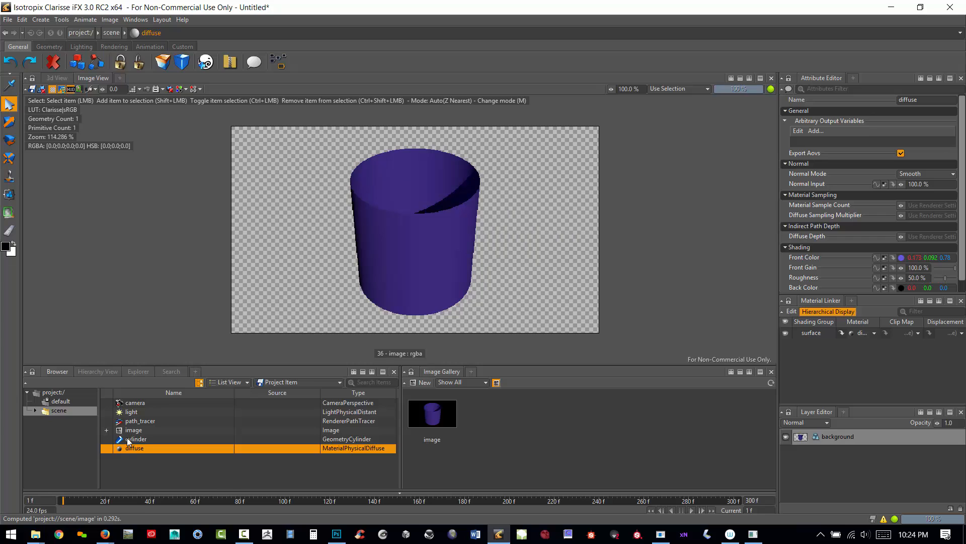
# Step: Change the diffuse material's front color to a purple of about 0.507, 0.076, 0.78
pyautogui.click(901, 257)
pyautogui.click(367, 215)
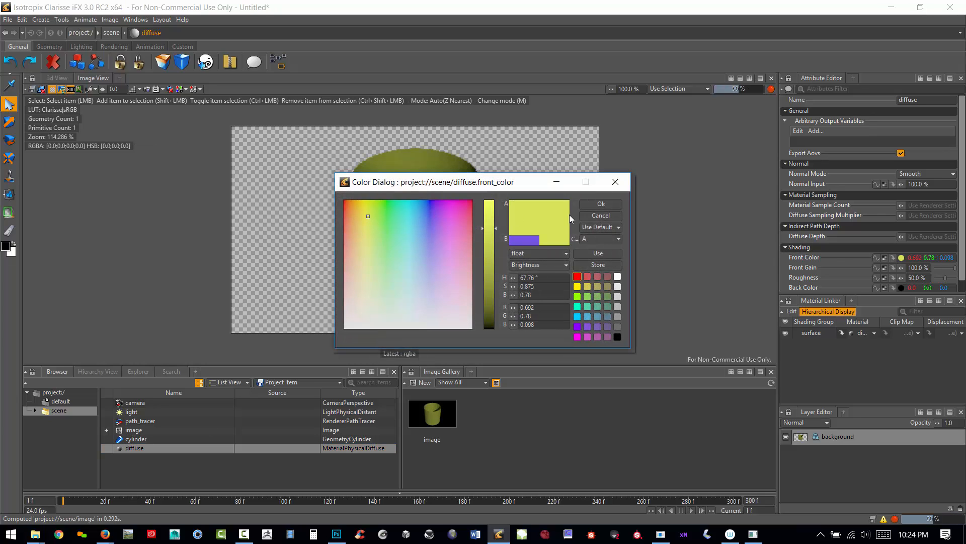
pyautogui.moveTo(518, 182); pyautogui.dragTo(729, 277)
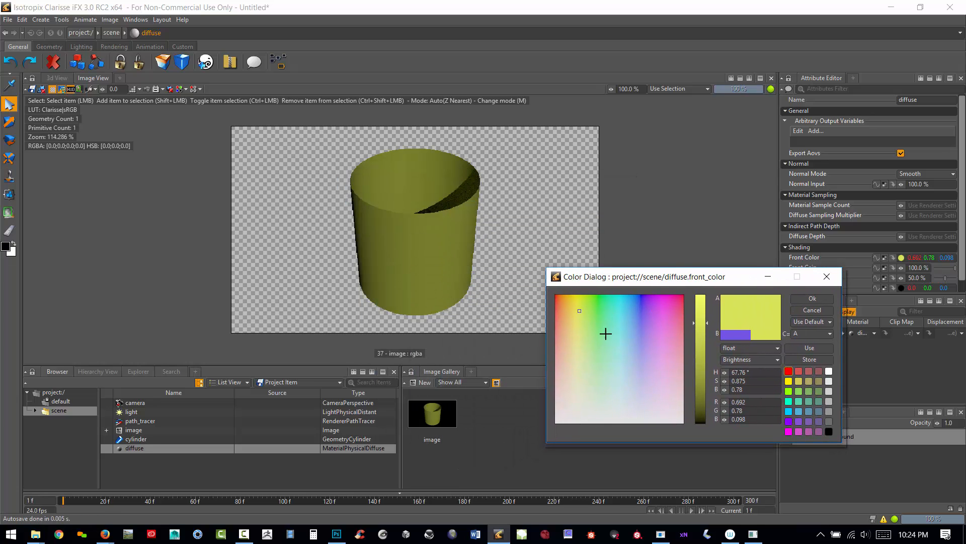
pyautogui.moveTo(606, 334)
pyautogui.mouseDown()
pyautogui.moveTo(546, 339)
pyautogui.moveTo(645, 313)
pyautogui.moveTo(681, 330)
pyautogui.mouseUp()
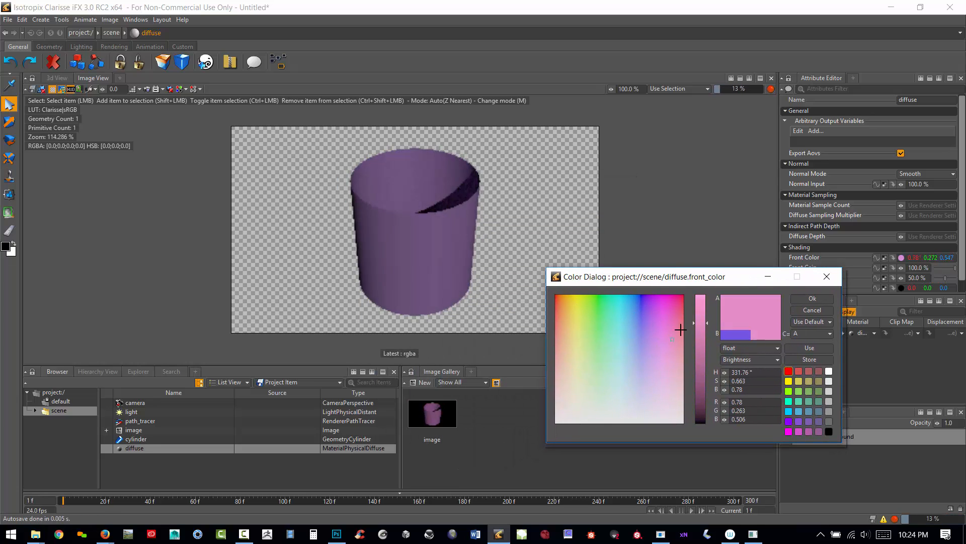
pyautogui.click(653, 308)
pyautogui.click(812, 299)
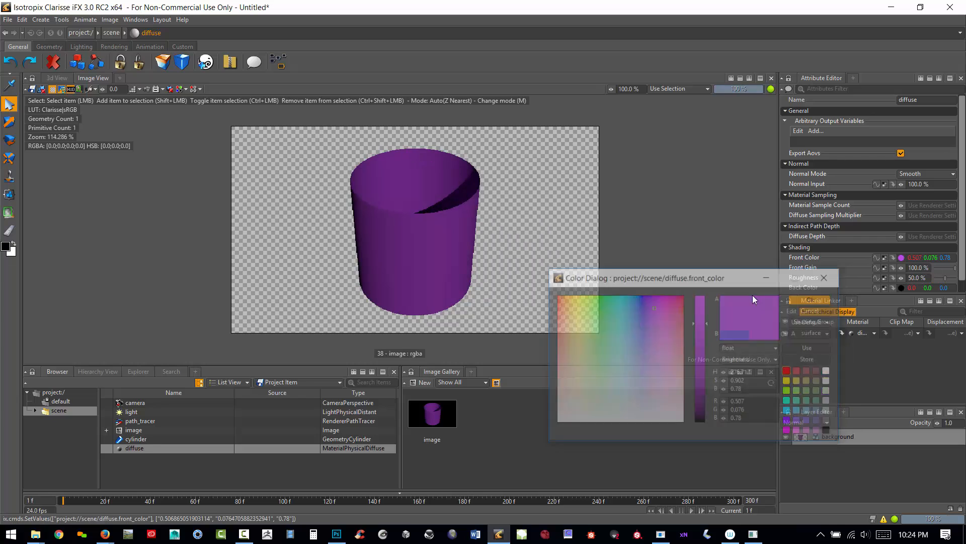
# Step: Create a streamed map file texture in the scene context
pyautogui.rightClick(138, 460)
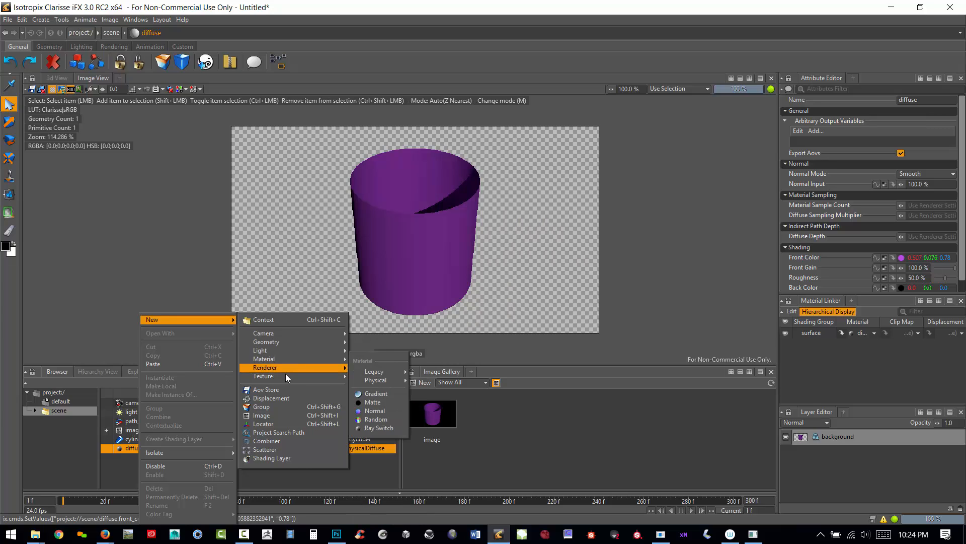
pyautogui.moveTo(369, 385)
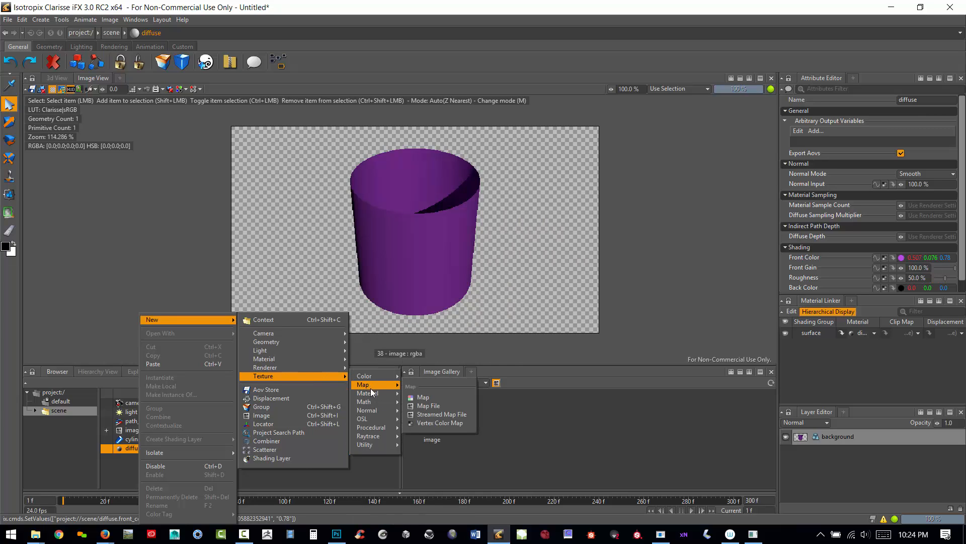
pyautogui.click(428, 415)
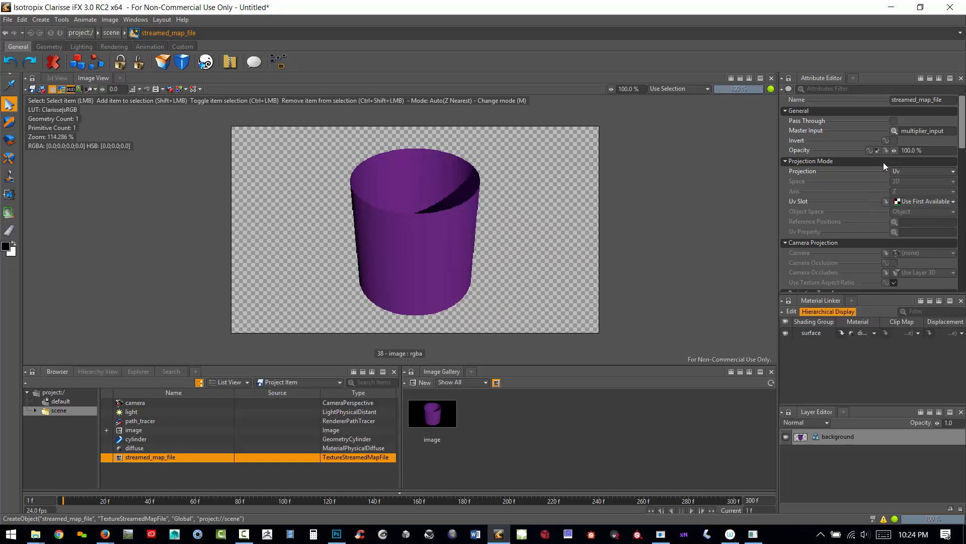
# Step: Examine the streamed map file's projection modes, UV slot choices, projection transform and UV transform attributes
pyautogui.moveTo(962, 137)
pyautogui.mouseDown()
pyautogui.moveTo(962, 145)
pyautogui.moveTo(965, 136)
pyautogui.mouseUp()
pyautogui.click(911, 172)
pyautogui.click(904, 169)
pyautogui.scroll(-5, 883, 210)
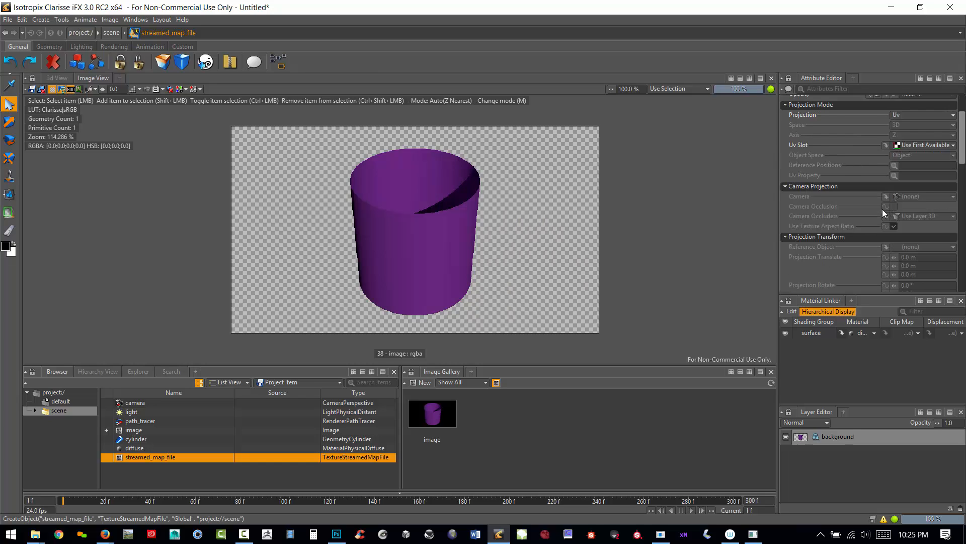
pyautogui.scroll(1, 964, 153)
pyautogui.moveTo(964, 153); pyautogui.dragTo(965, 135)
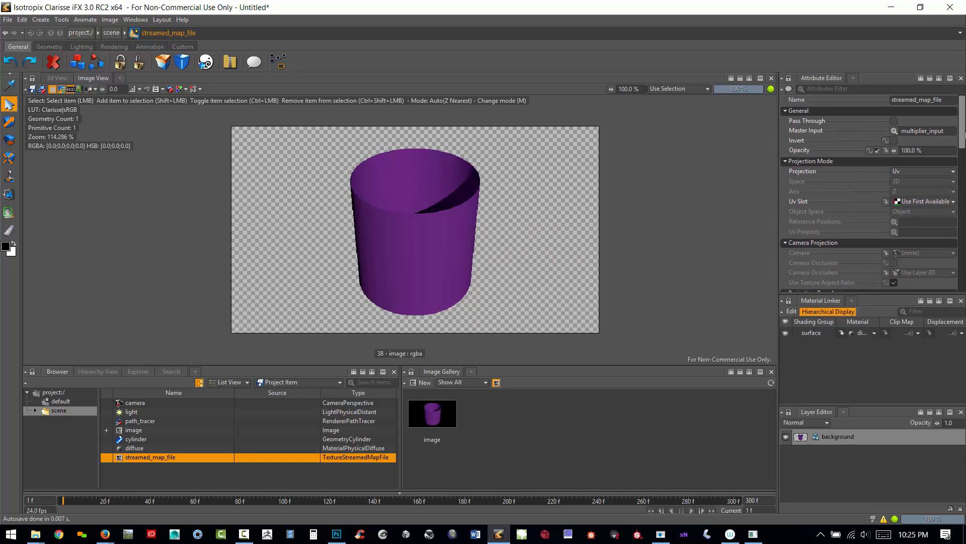
pyautogui.click(931, 203)
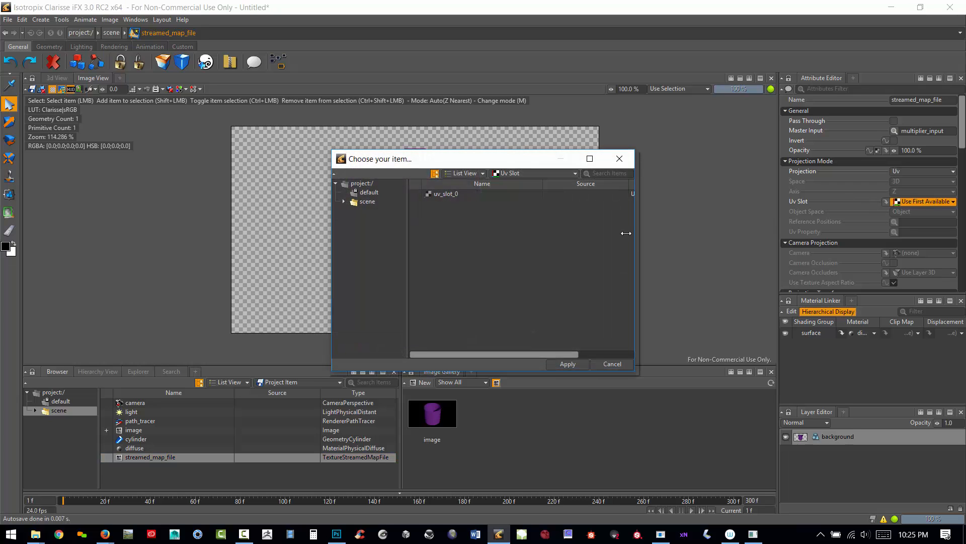
pyautogui.click(622, 364)
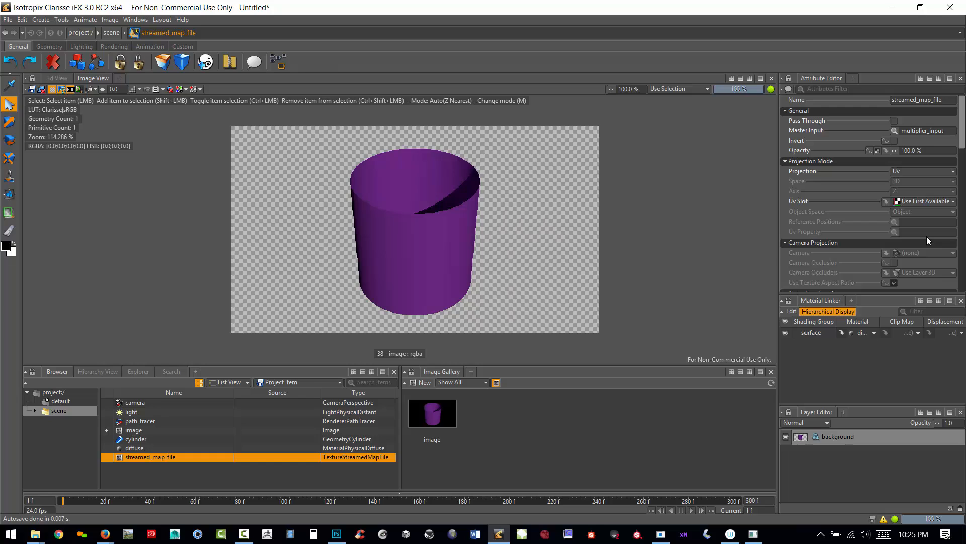
pyautogui.scroll(-5, 928, 240)
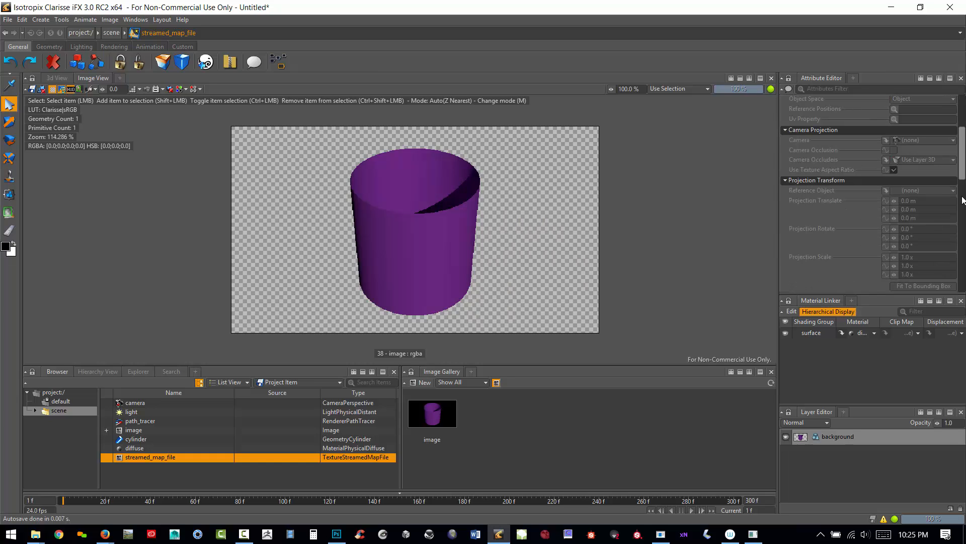
pyautogui.scroll(-5, 926, 237)
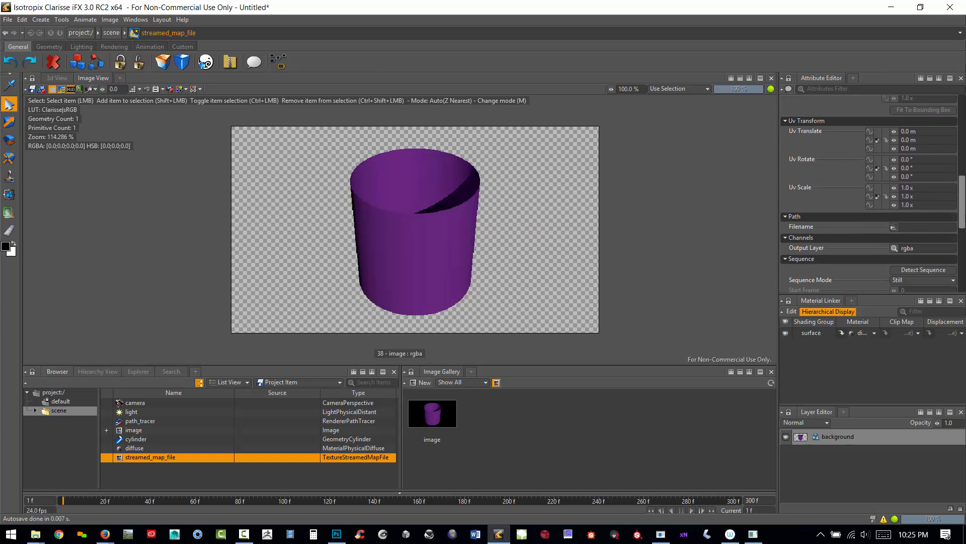
# Step: Load Texture.jpg from E:\02_STUDIOEB\02_PROJECTS\03_TEACHING\04_BLOG\clarisse as the streamed map's file
pyautogui.click(894, 225)
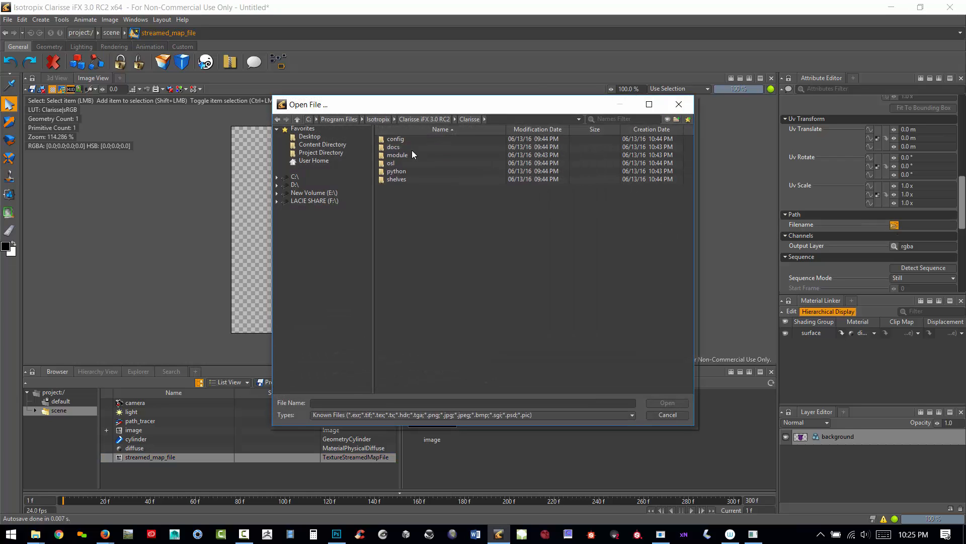
pyautogui.click(661, 414)
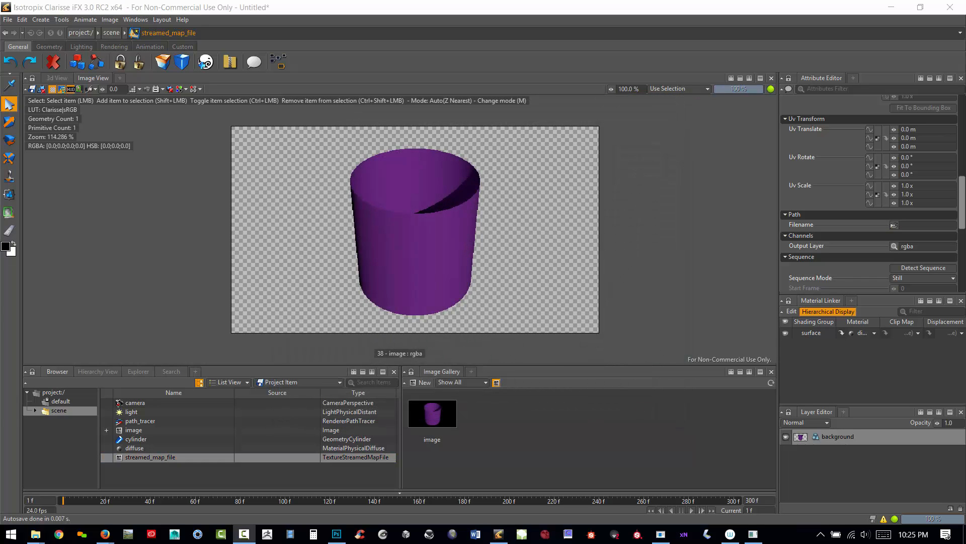
pyautogui.click(895, 225)
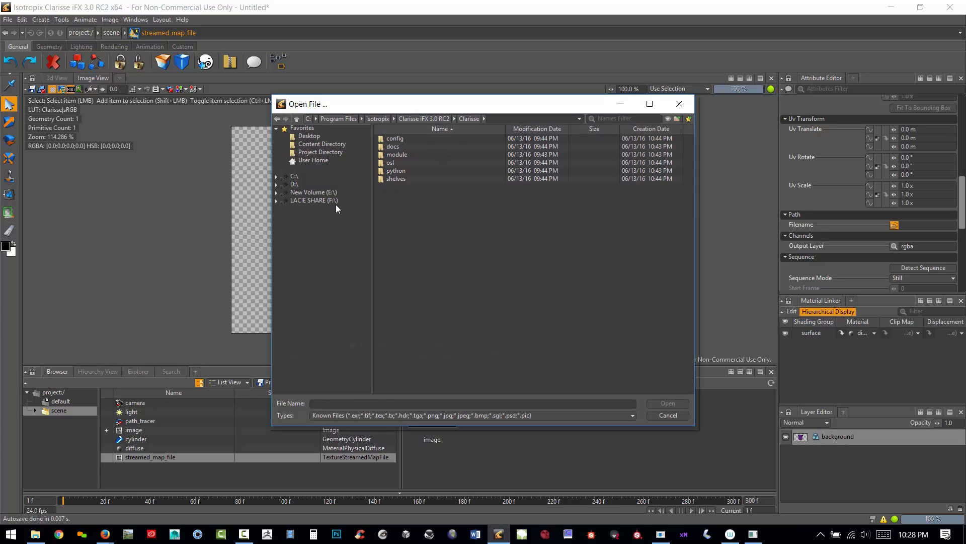
pyautogui.click(310, 192)
pyautogui.click(406, 150)
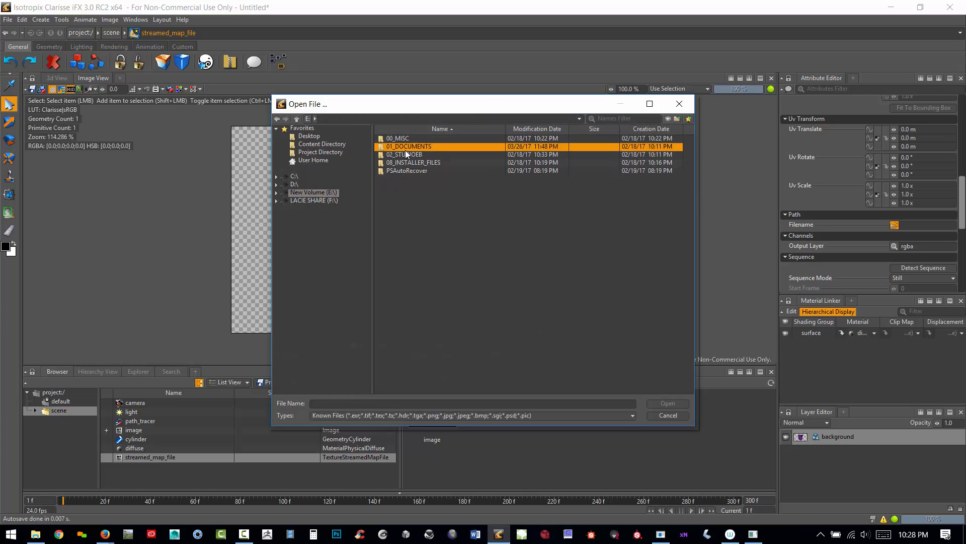
pyautogui.doubleClick(406, 150)
pyautogui.click(405, 145)
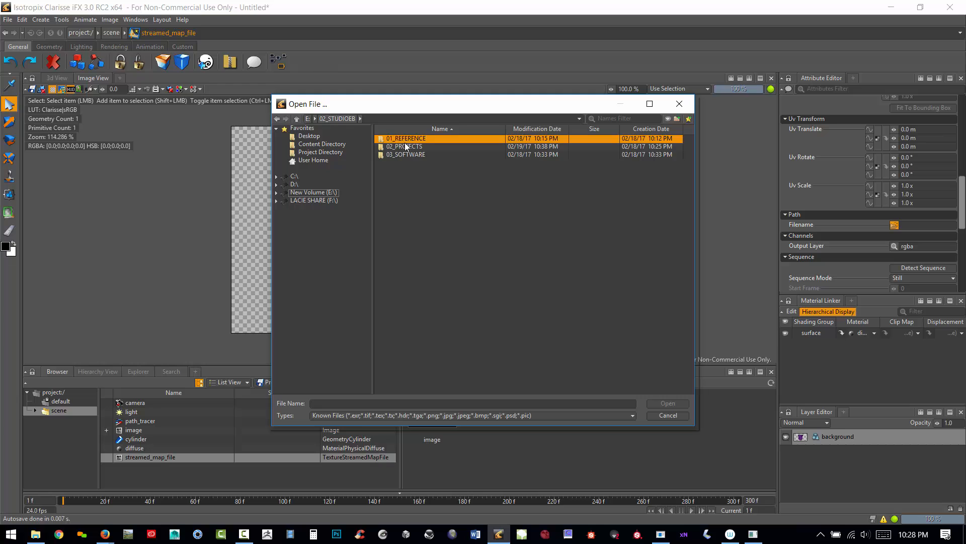
pyautogui.doubleClick(404, 146)
pyautogui.click(403, 155)
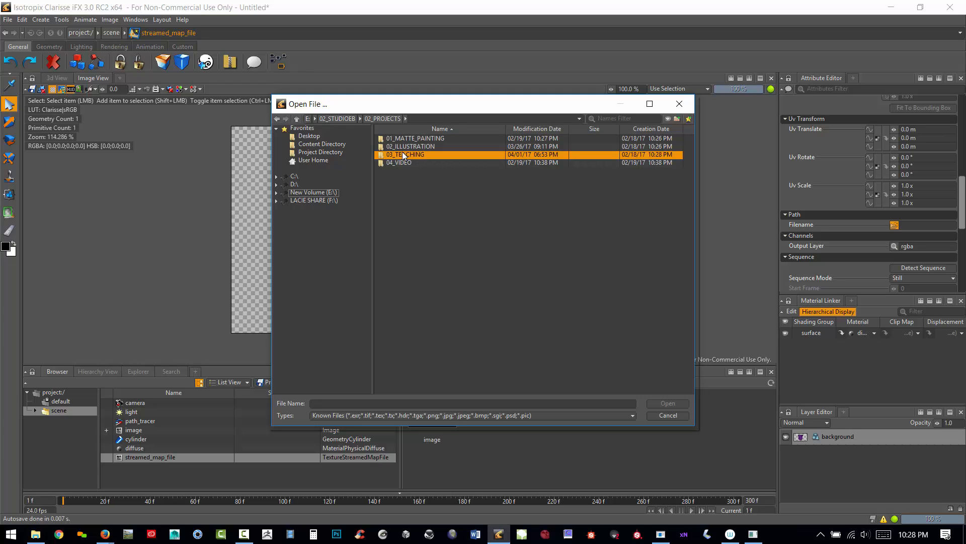
pyautogui.doubleClick(402, 154)
pyautogui.click(400, 161)
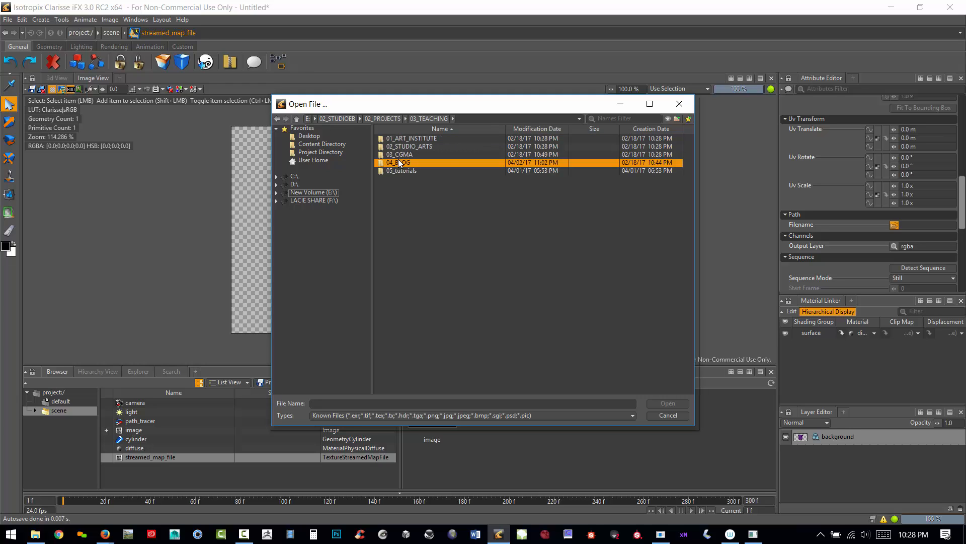
pyautogui.doubleClick(400, 160)
pyautogui.click(398, 162)
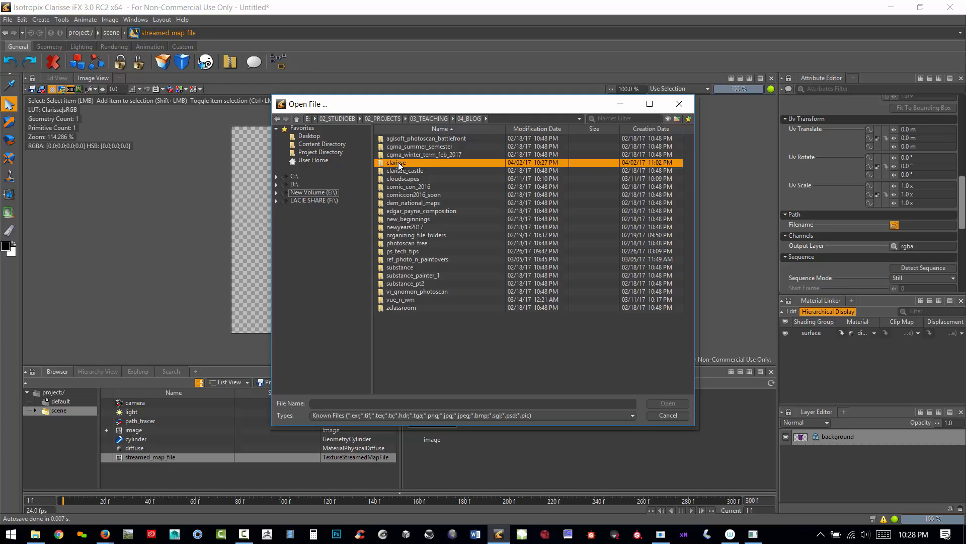
pyautogui.doubleClick(398, 161)
pyautogui.click(396, 170)
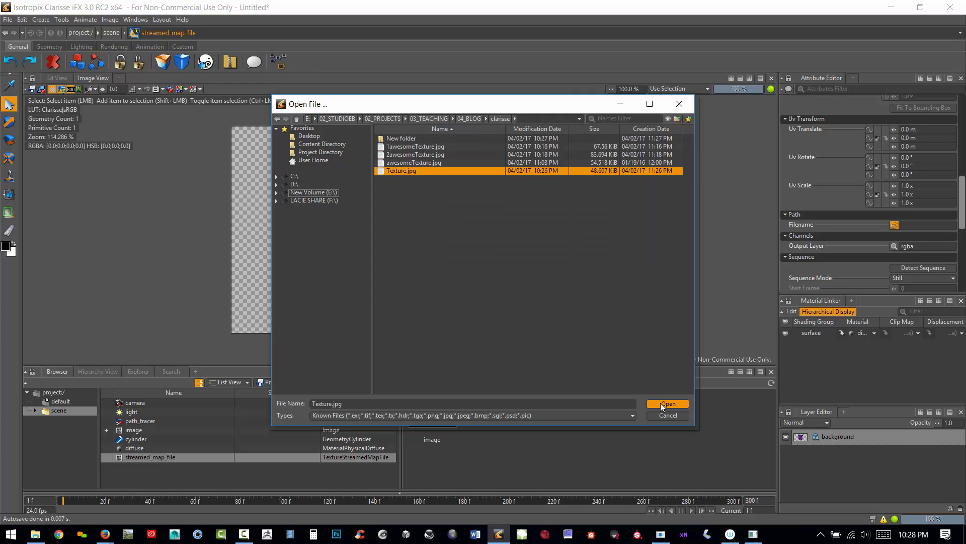
pyautogui.click(660, 404)
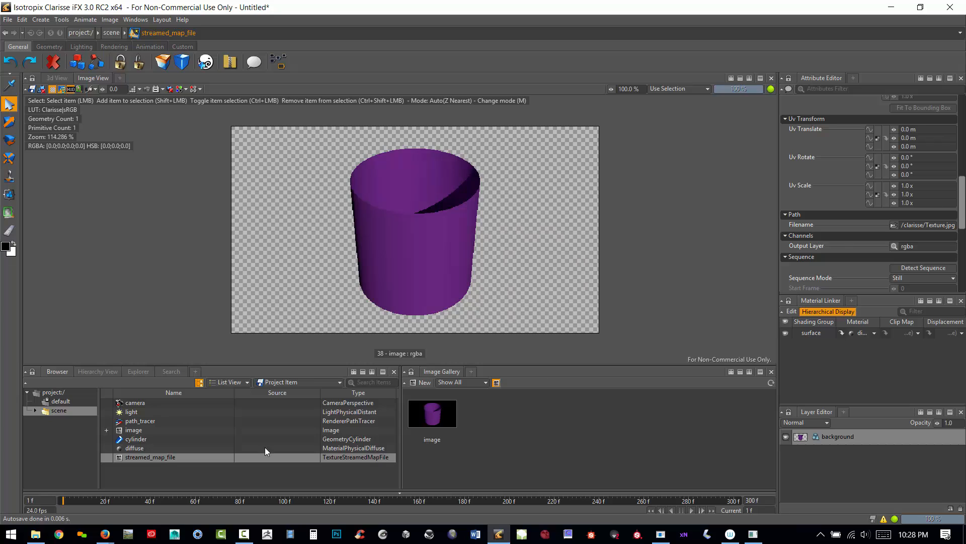
# Step: Connect the streamed map file to the diffuse material's front color and inspect the textured cylinder render from other angles
pyautogui.click(152, 449)
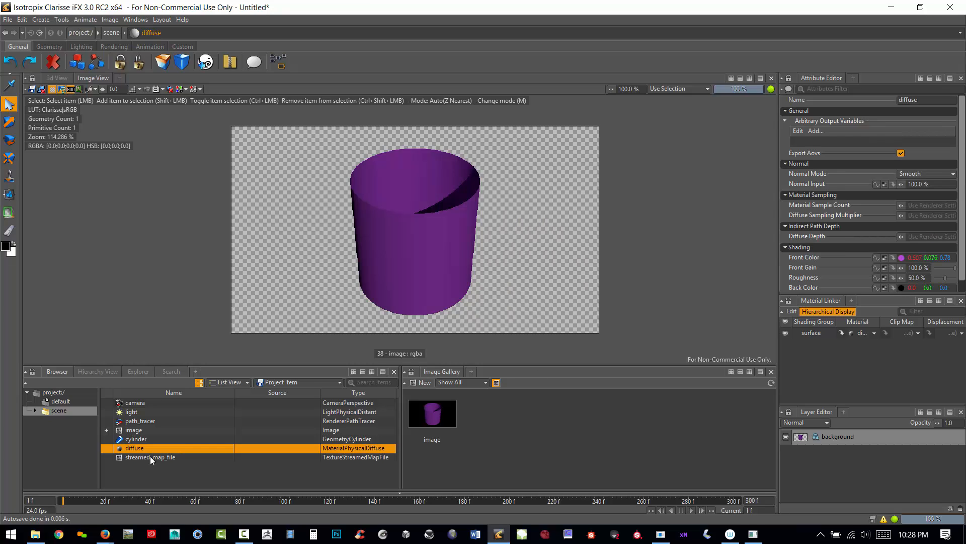
pyautogui.moveTo(150, 456); pyautogui.dragTo(885, 259)
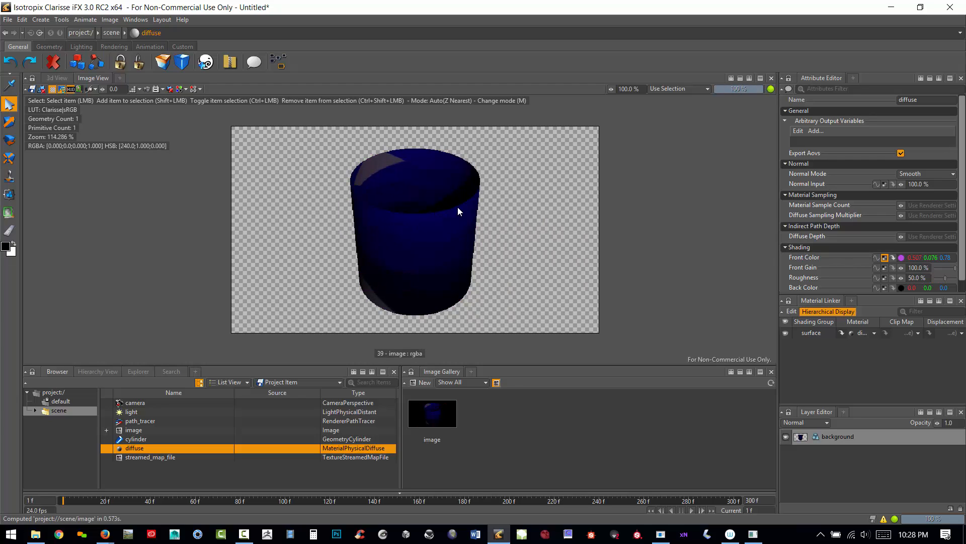
pyautogui.keyDown('alt'); pyautogui.moveTo(457, 261); pyautogui.dragTo(224, 243); pyautogui.keyUp('alt')
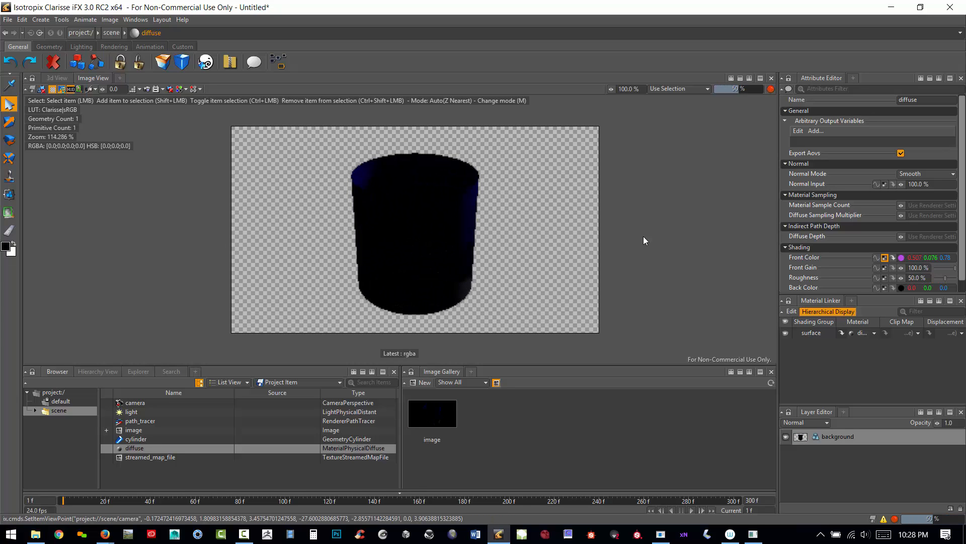
pyautogui.keyDown('alt'); pyautogui.moveTo(646, 240); pyautogui.dragTo(448, 211); pyautogui.keyUp('alt')
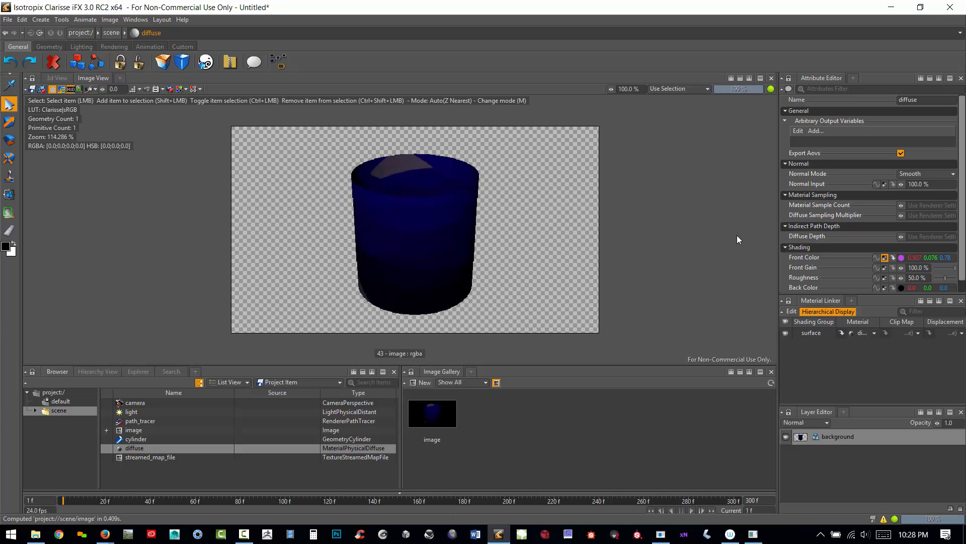
pyautogui.click(146, 457)
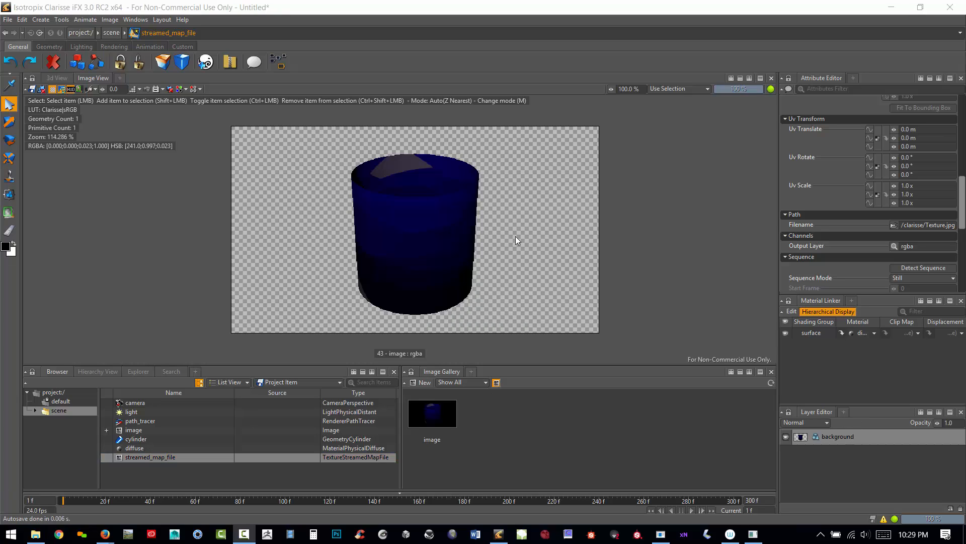
# Step: Move the distant light away from the cylinder in the 3D view to about 6.2 dm, 2.5 dm, -1.59 m
pyautogui.click(135, 413)
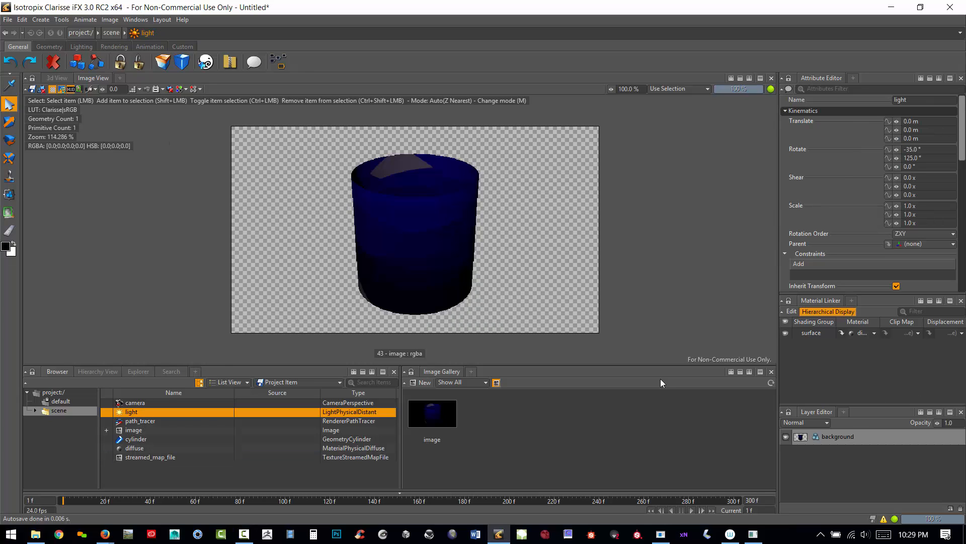
pyautogui.click(58, 79)
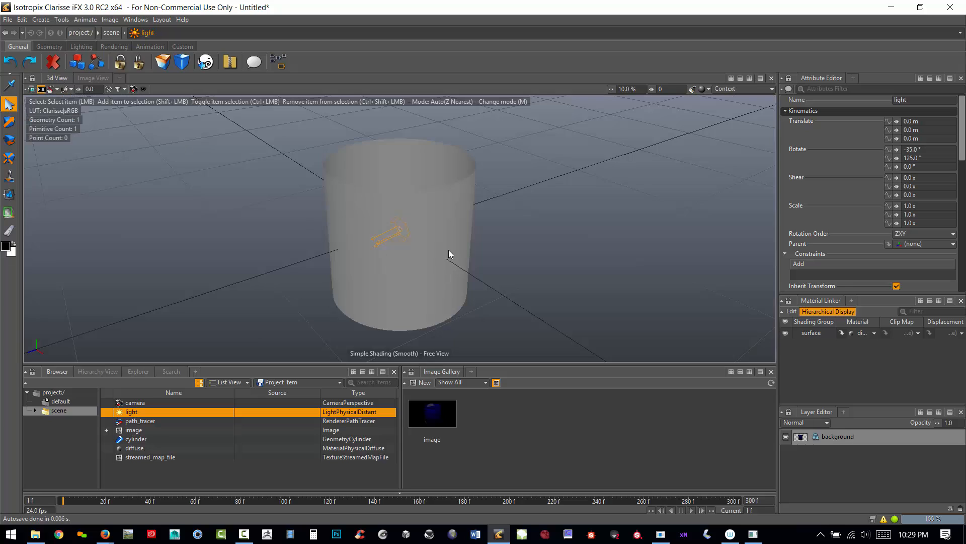
pyautogui.click(9, 122)
pyautogui.moveTo(363, 243); pyautogui.dragTo(523, 190)
pyautogui.moveTo(552, 143); pyautogui.dragTo(553, 119)
pyautogui.moveTo(588, 169); pyautogui.dragTo(631, 214)
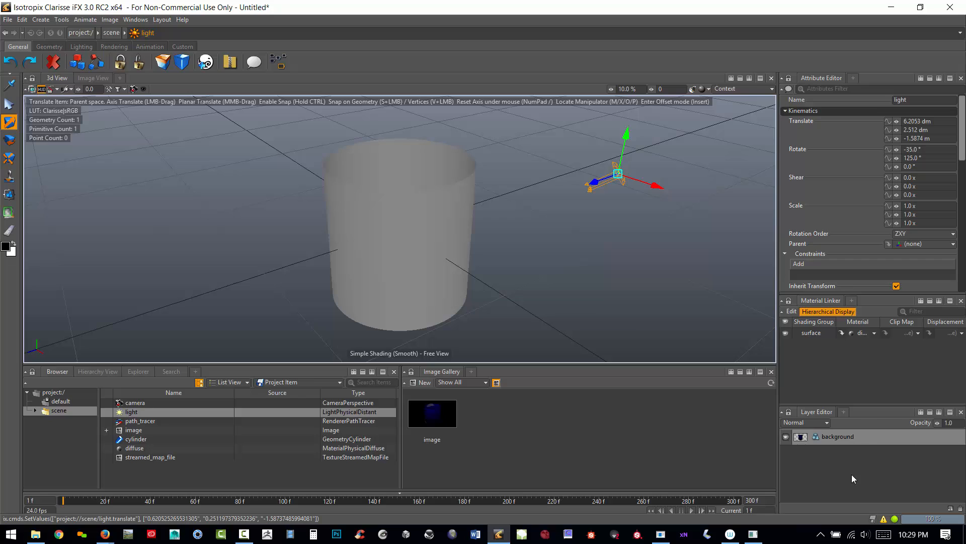
# Step: Select the background layer to show its attributes and add a Render Manager beside the image gallery
pyautogui.click(850, 436)
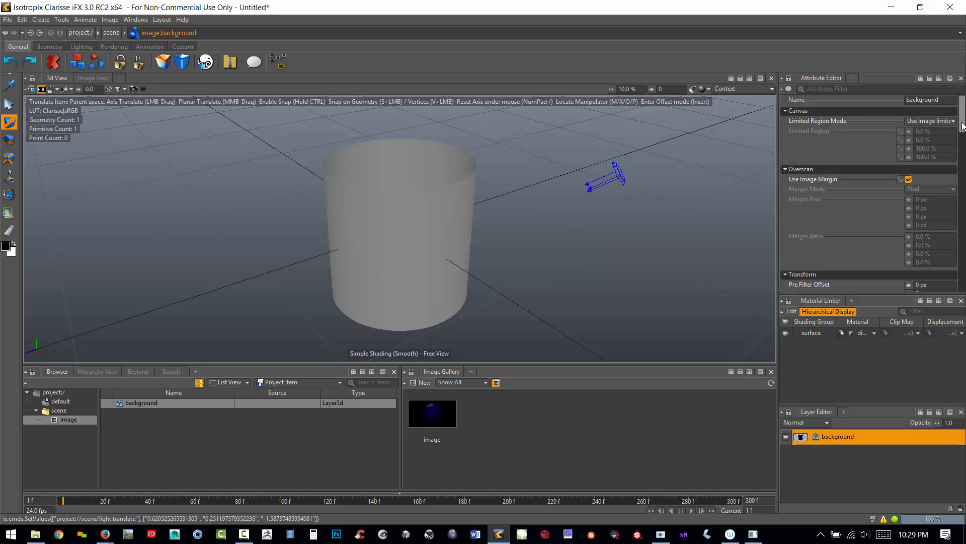
pyautogui.moveTo(963, 126)
pyautogui.mouseDown()
pyautogui.moveTo(964, 178)
pyautogui.moveTo(965, 123)
pyautogui.mouseUp()
pyautogui.click(471, 372)
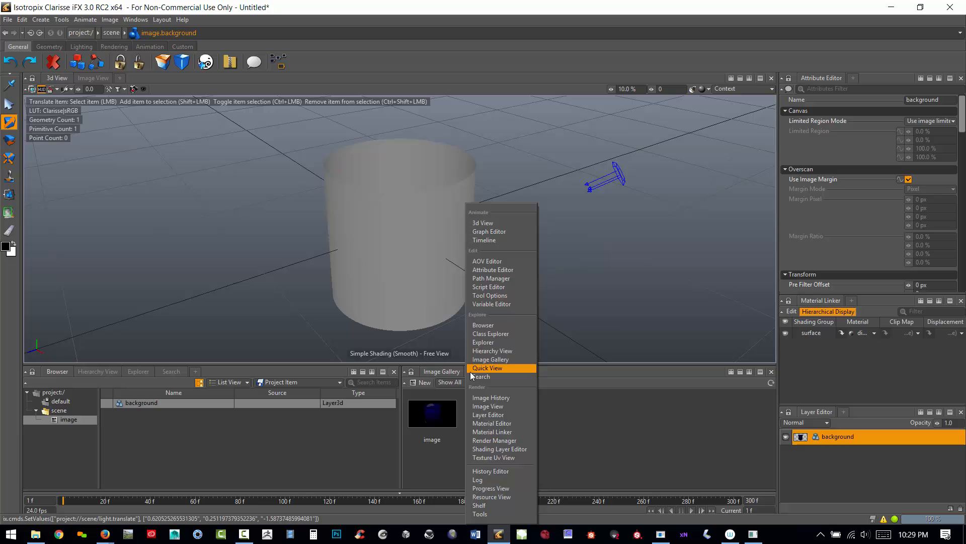
pyautogui.click(503, 442)
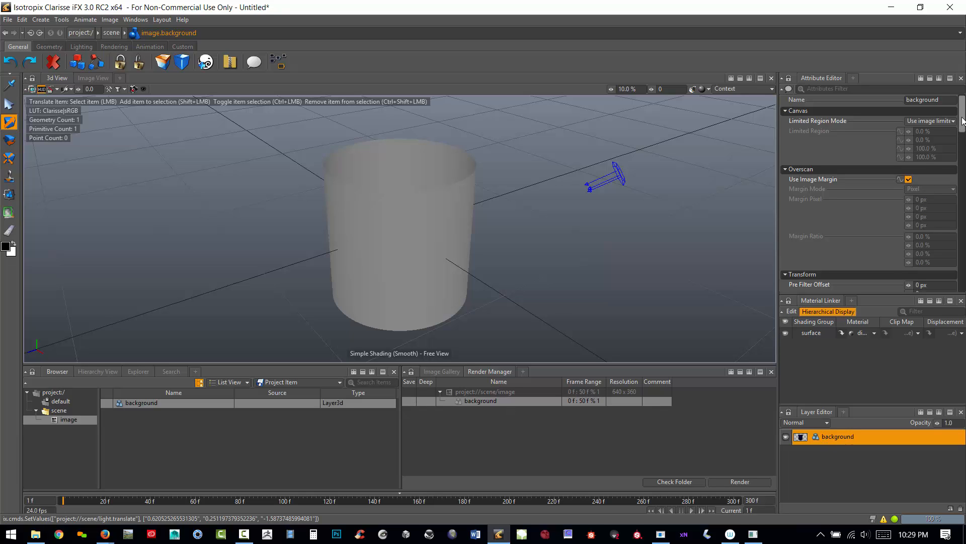
# Step: Set the background layer's last frame to 0 and enable Render To Disk
pyautogui.moveTo(962, 121); pyautogui.dragTo(960, 166)
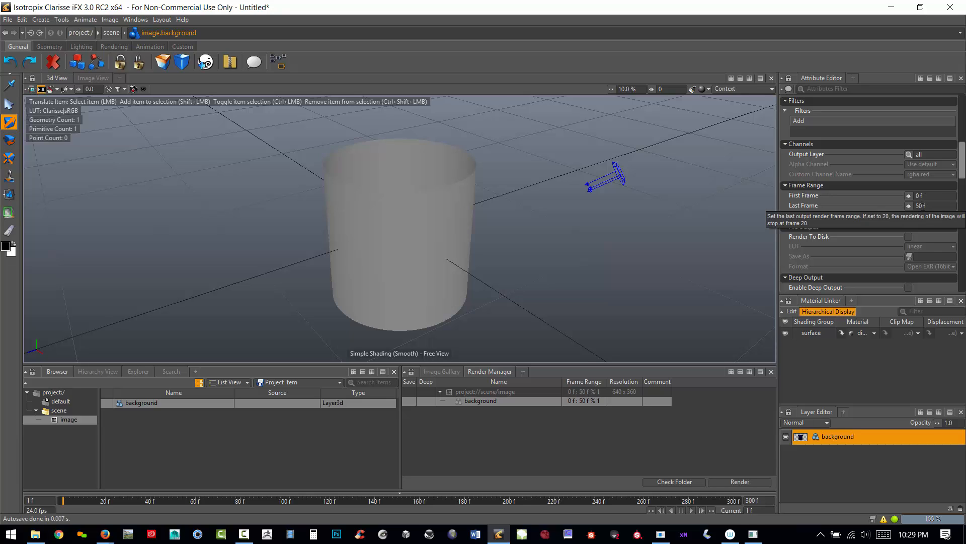
pyautogui.click(921, 206)
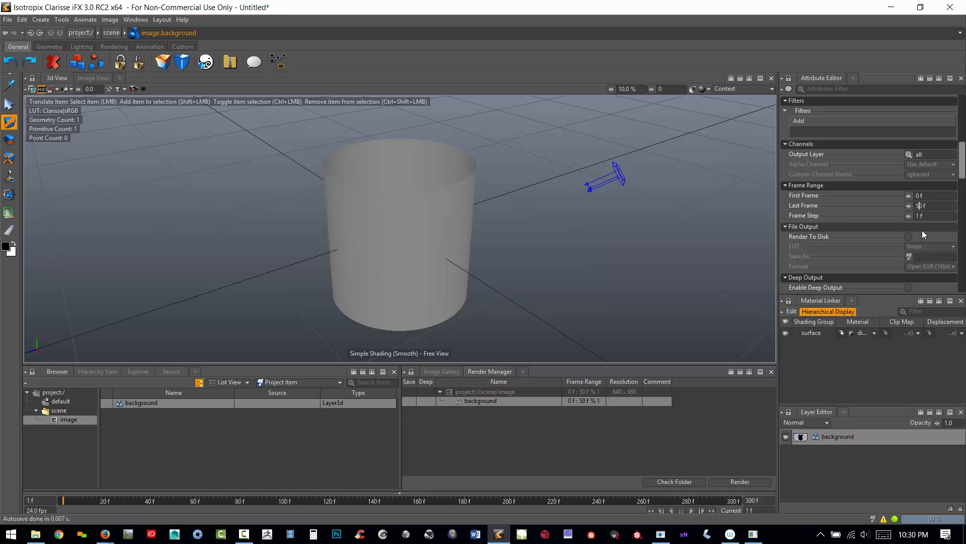
pyautogui.press('BackSpace')
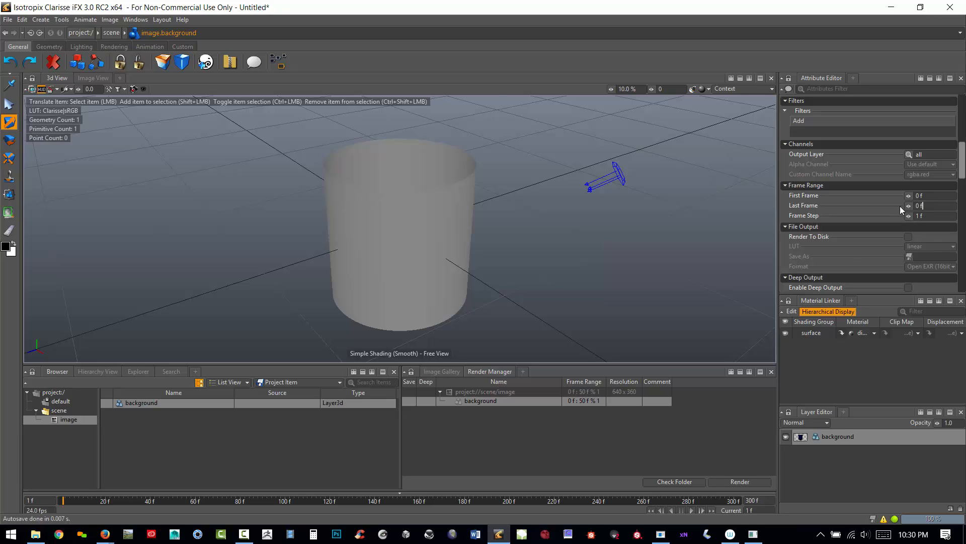
pyautogui.click(908, 236)
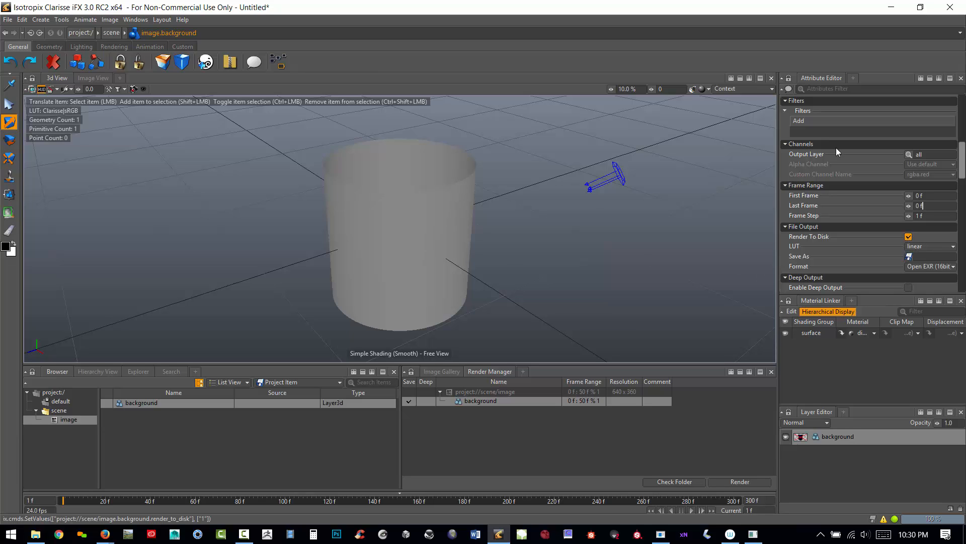
# Step: Set the background layer's output file to test in E:\02_STUDIOEB\02_PROJECTS\03_TEACHING\04_BLOG\clarisse
pyautogui.moveTo(962, 167); pyautogui.dragTo(964, 181)
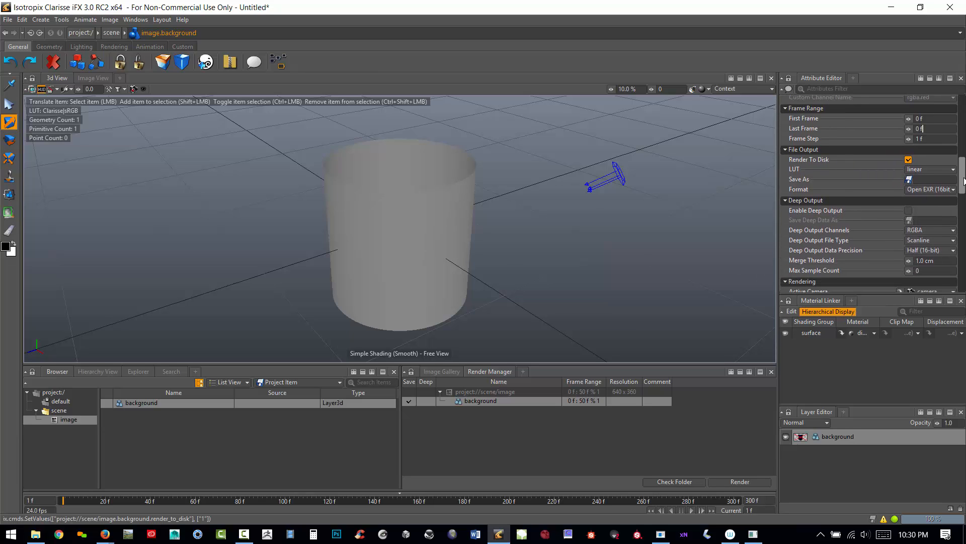
pyautogui.click(909, 180)
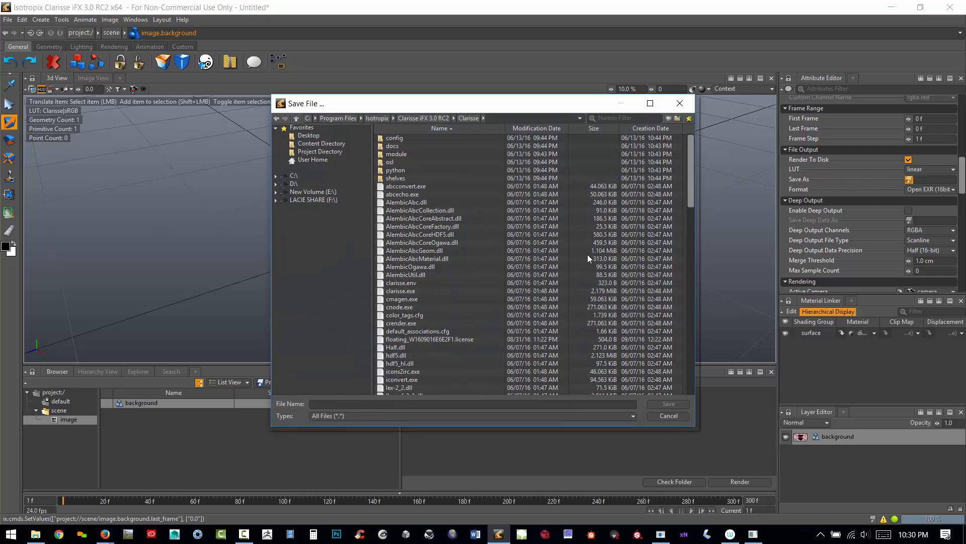
pyautogui.click(317, 193)
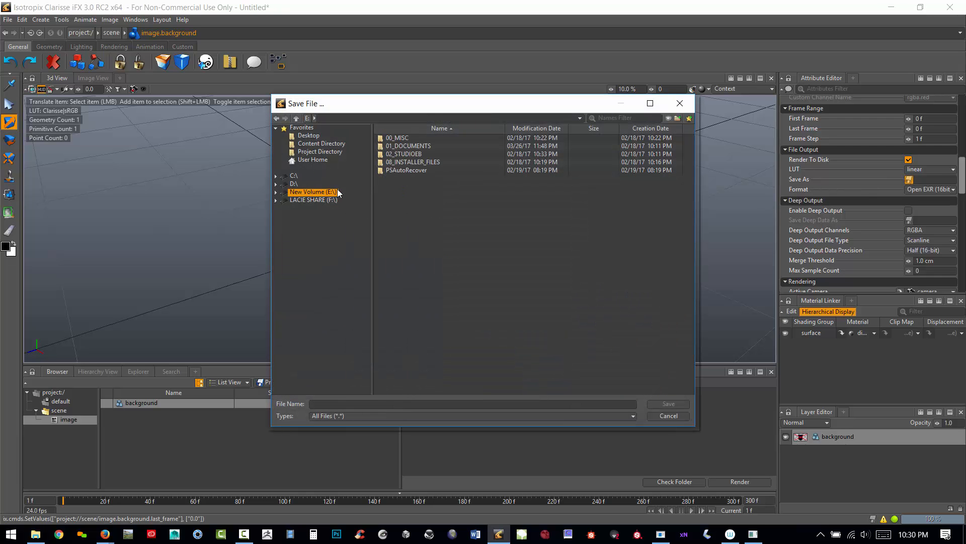
pyautogui.click(410, 155)
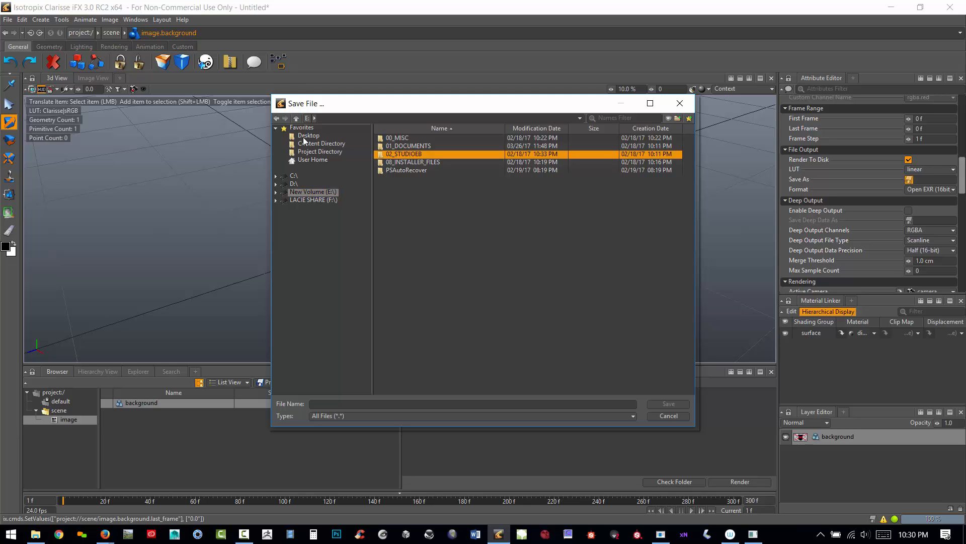
pyautogui.doubleClick(409, 154)
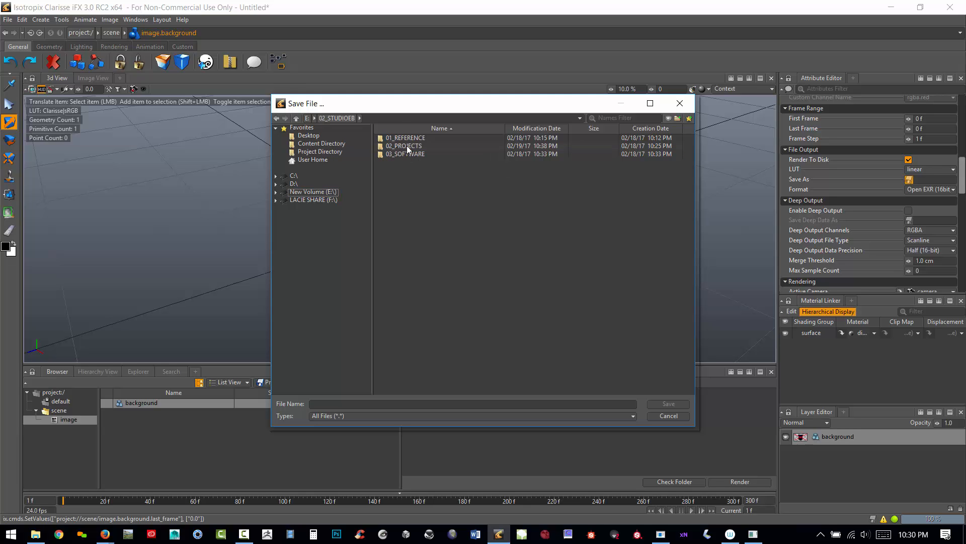
pyautogui.doubleClick(407, 146)
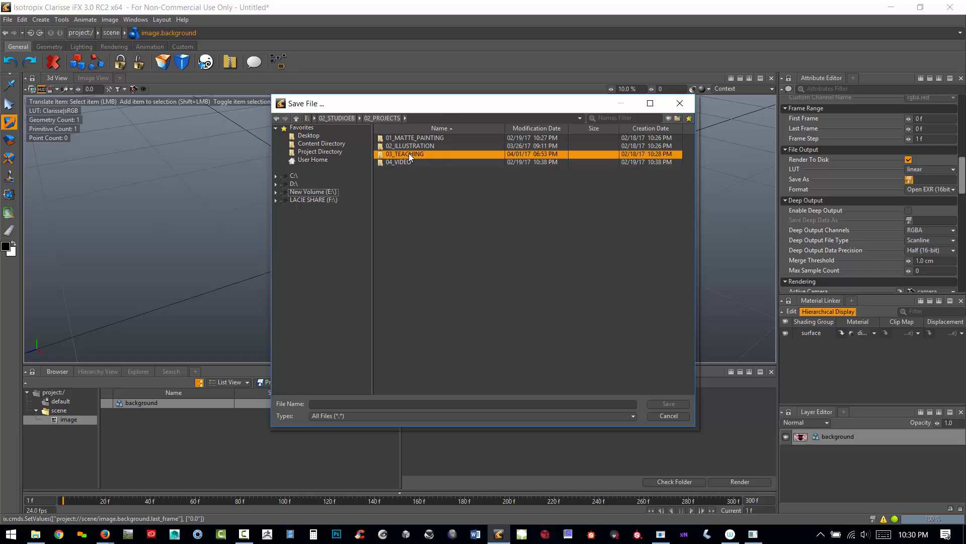
pyautogui.doubleClick(405, 154)
pyautogui.doubleClick(403, 160)
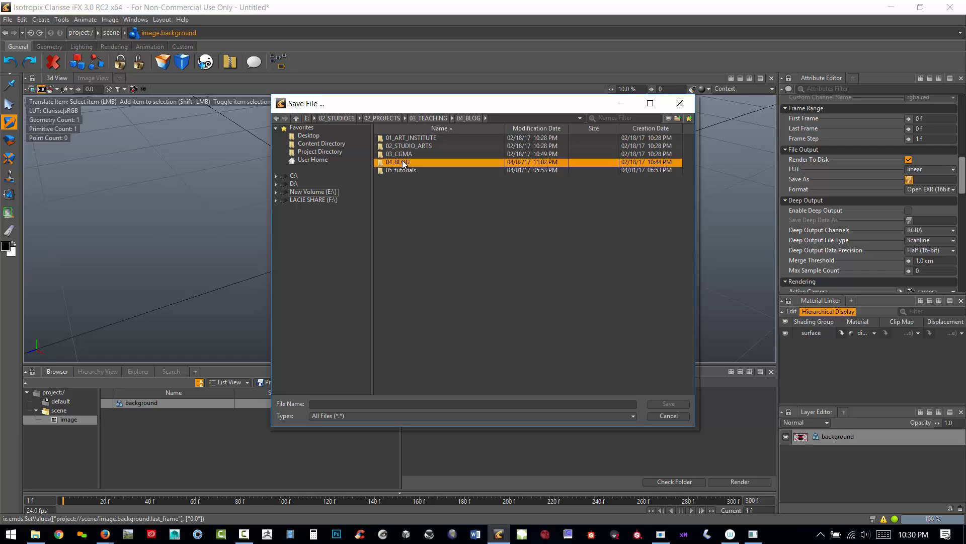
pyautogui.doubleClick(394, 163)
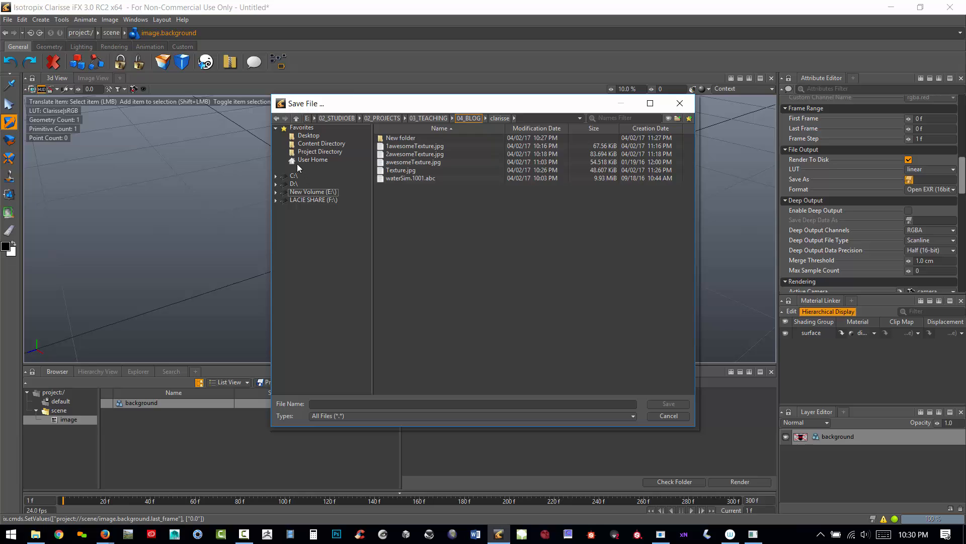
pyautogui.click(296, 119)
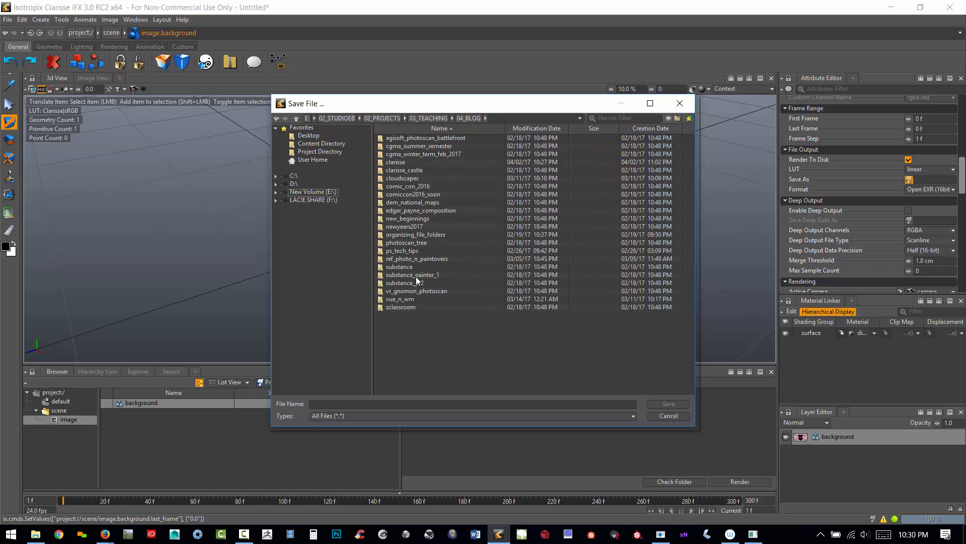
pyautogui.doubleClick(396, 161)
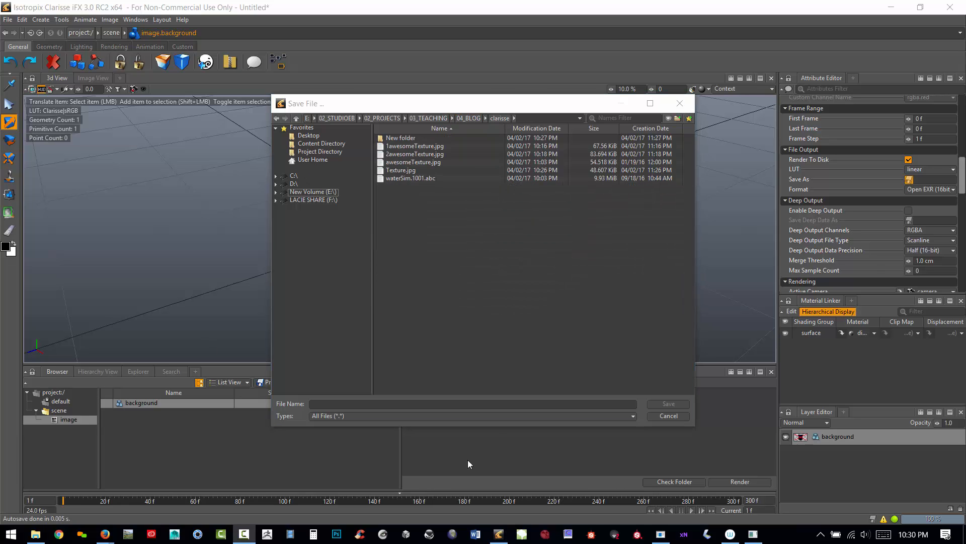
pyautogui.click(519, 404)
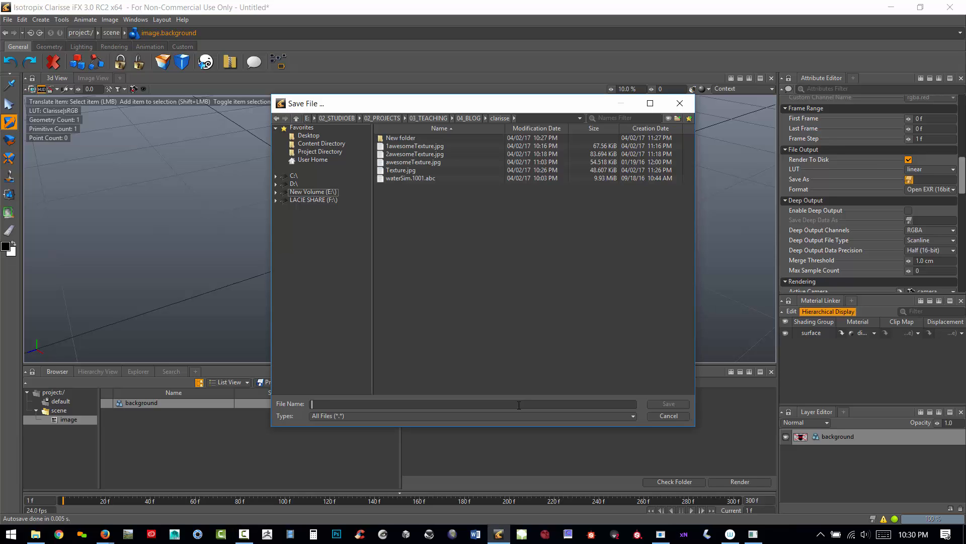
pyautogui.write('test')
pyautogui.click(675, 406)
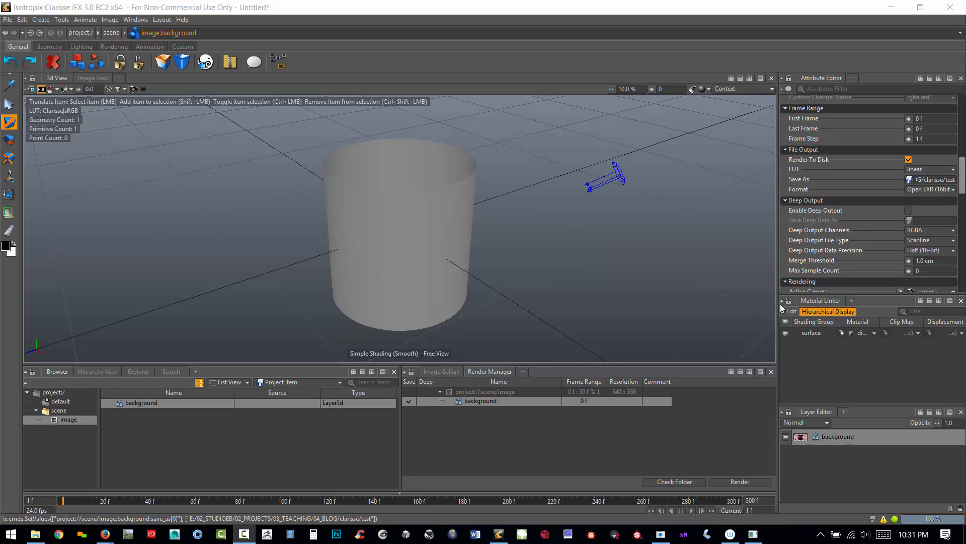
# Step: Render the background layer to disk with the Render Manager and dismiss the progress window
pyautogui.click(735, 482)
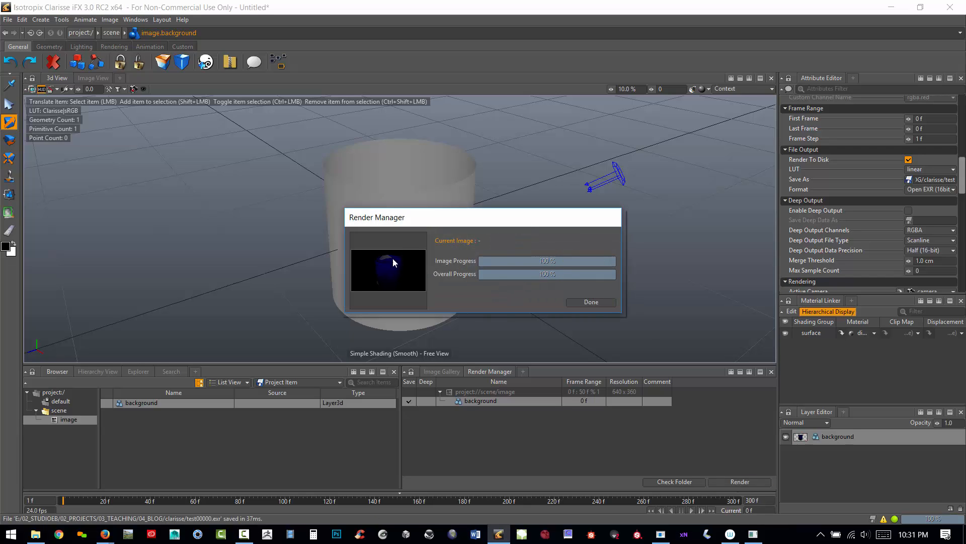
pyautogui.click(591, 302)
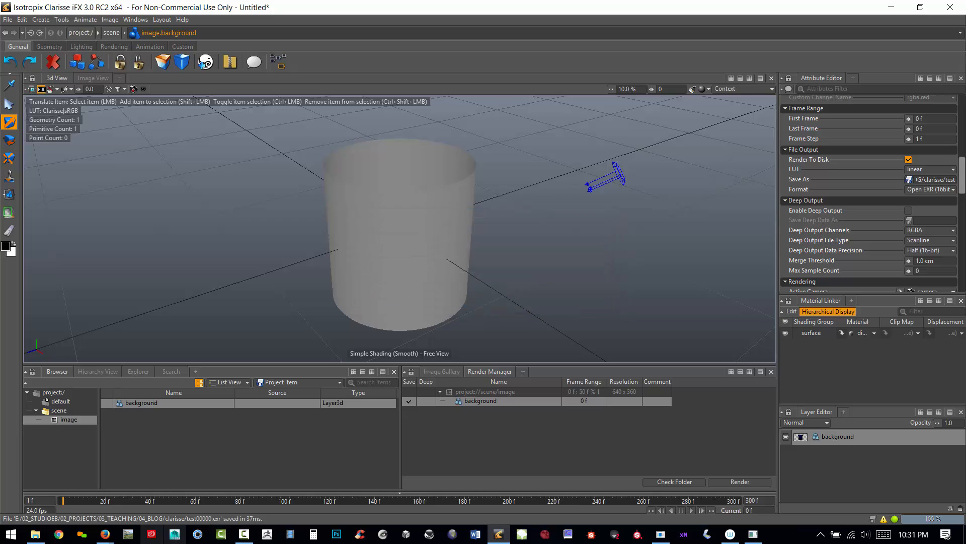
# Step: Switch to Photoshop, open the rendered test00000.exr with alpha as transparency, and move its window toward the middle of the workspace
pyautogui.click(336, 534)
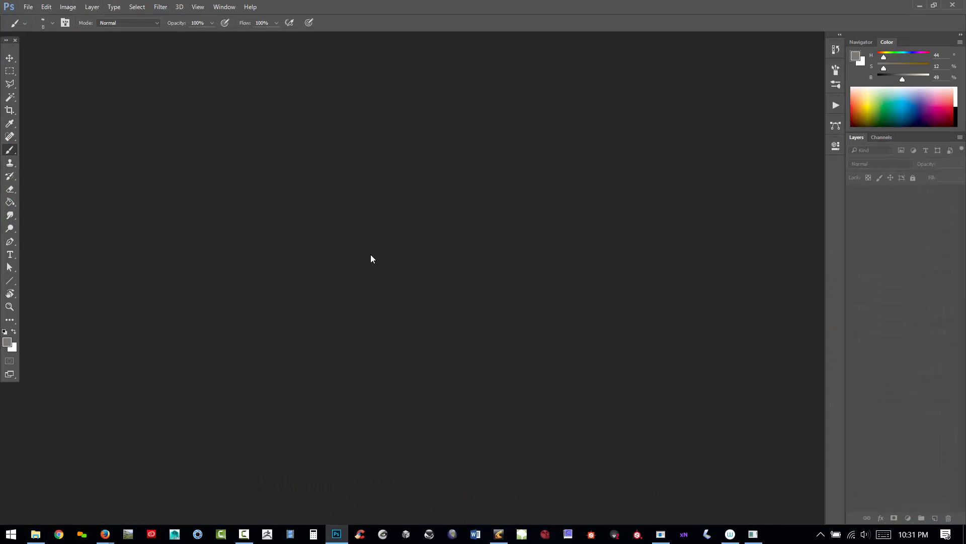
pyautogui.click(29, 7)
pyautogui.click(43, 31)
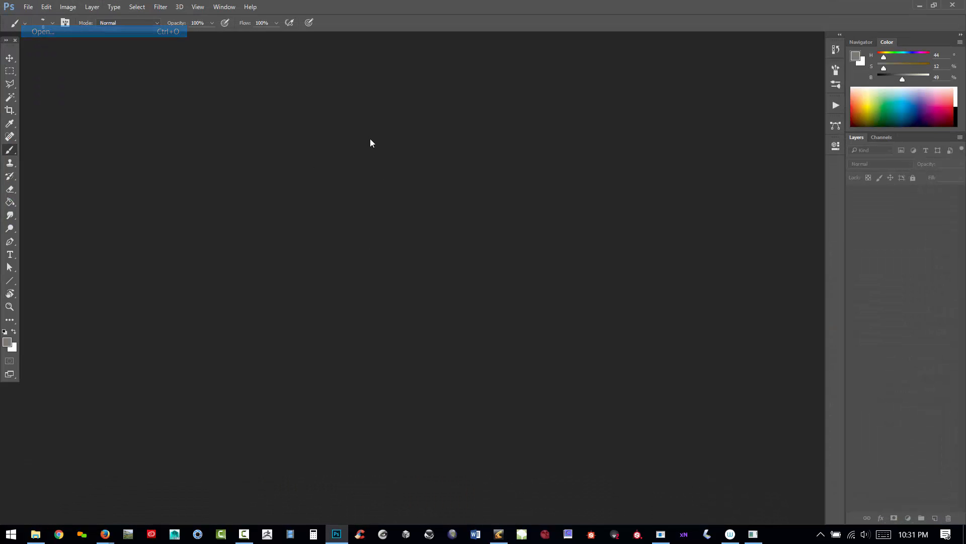
pyautogui.doubleClick(523, 317)
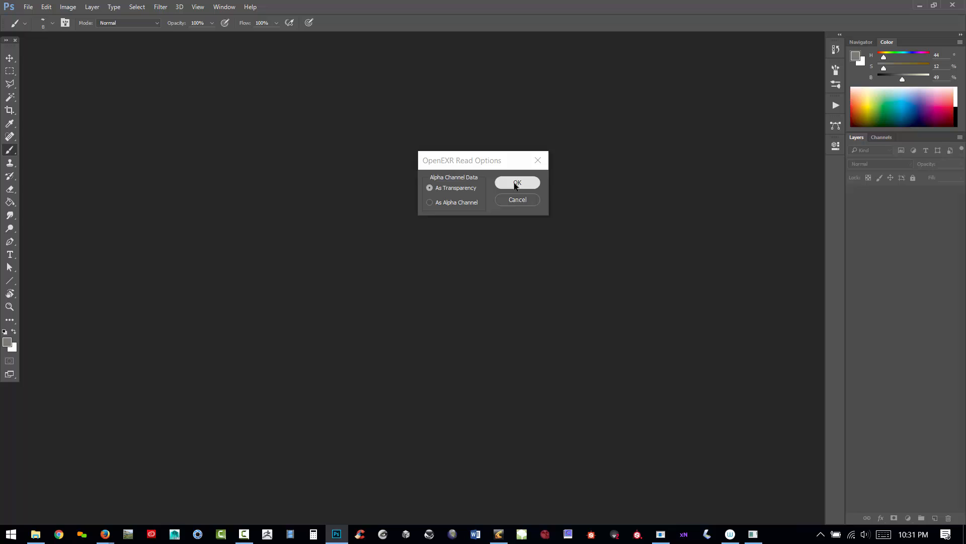
pyautogui.click(517, 182)
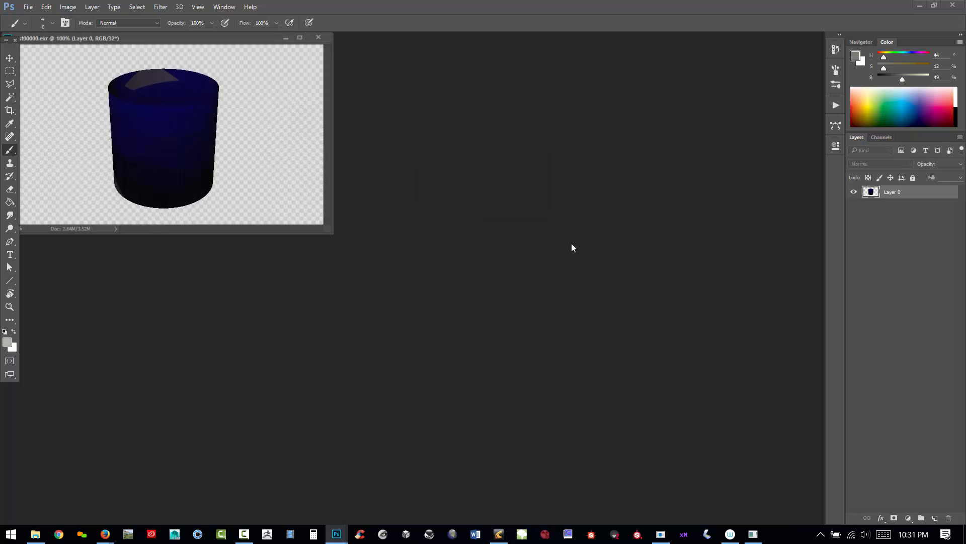
pyautogui.moveTo(143, 31); pyautogui.dragTo(408, 164)
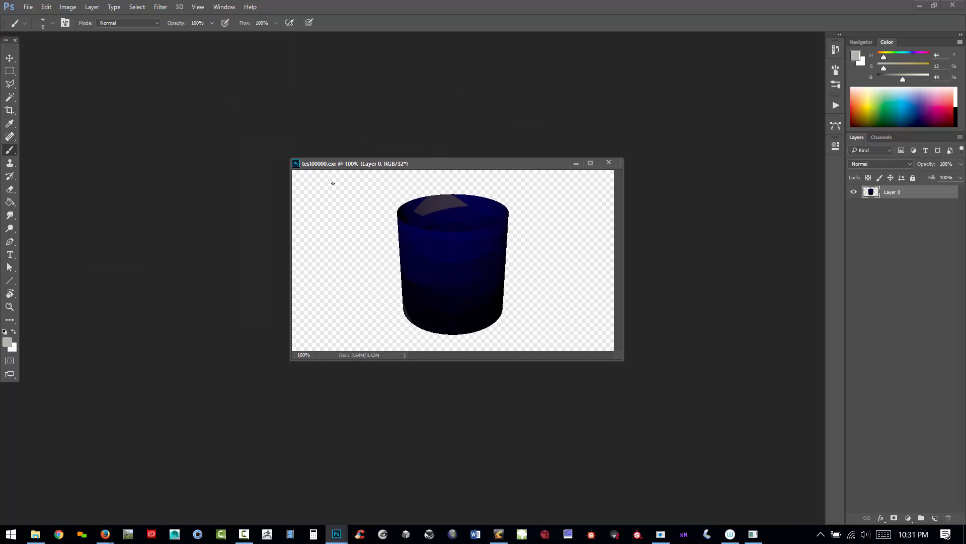
# Step: Check the rendered image's pixel dimensions in Image Size without changing them
pyautogui.click(68, 7)
pyautogui.click(158, 100)
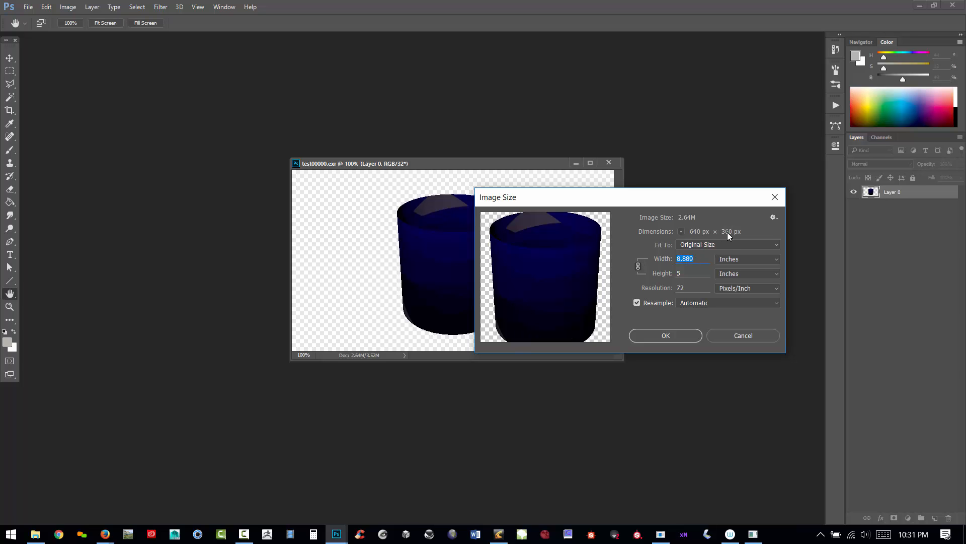
pyautogui.click(741, 334)
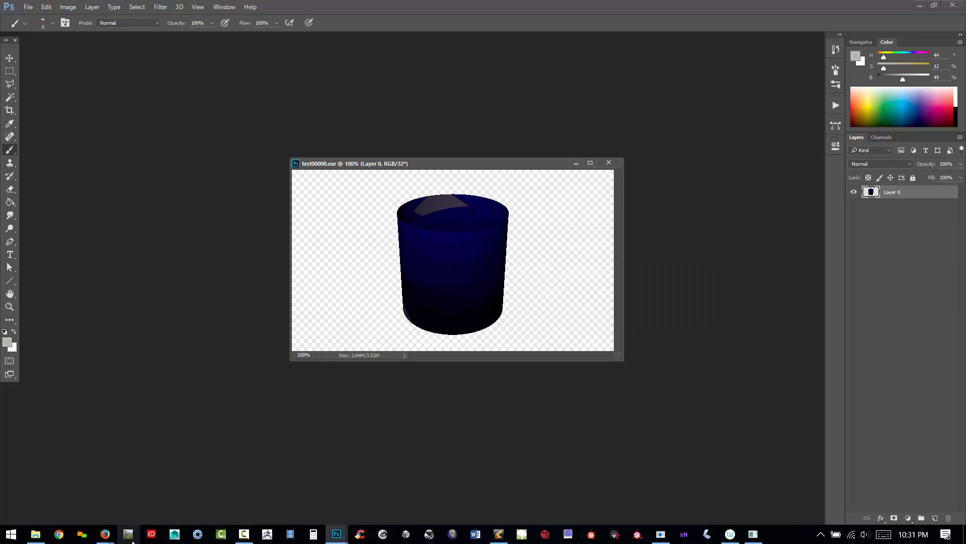
# Step: Return to Clarisse and examine the background layer's blending, frame range, file output, rendering, visibility and channel attributes
pyautogui.click(498, 534)
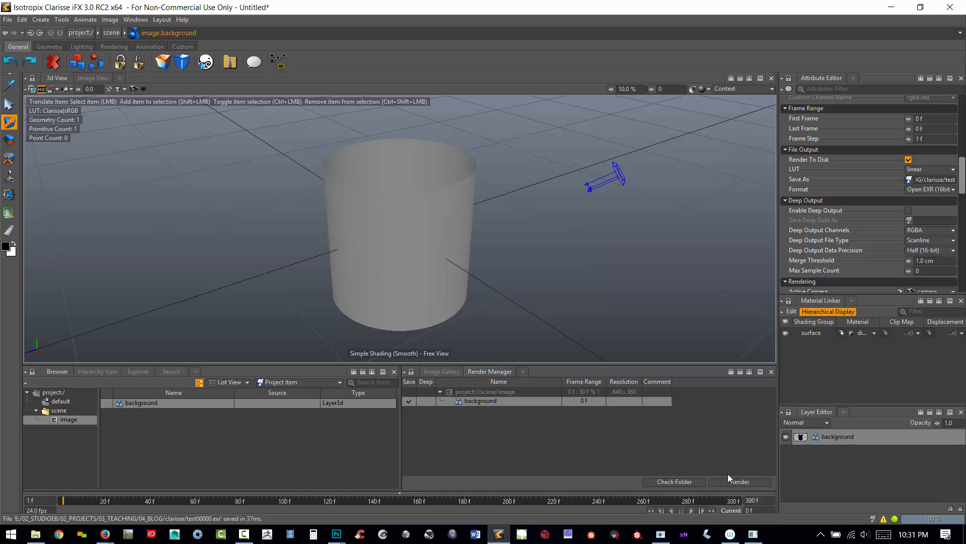
pyautogui.scroll(-5, 881, 252)
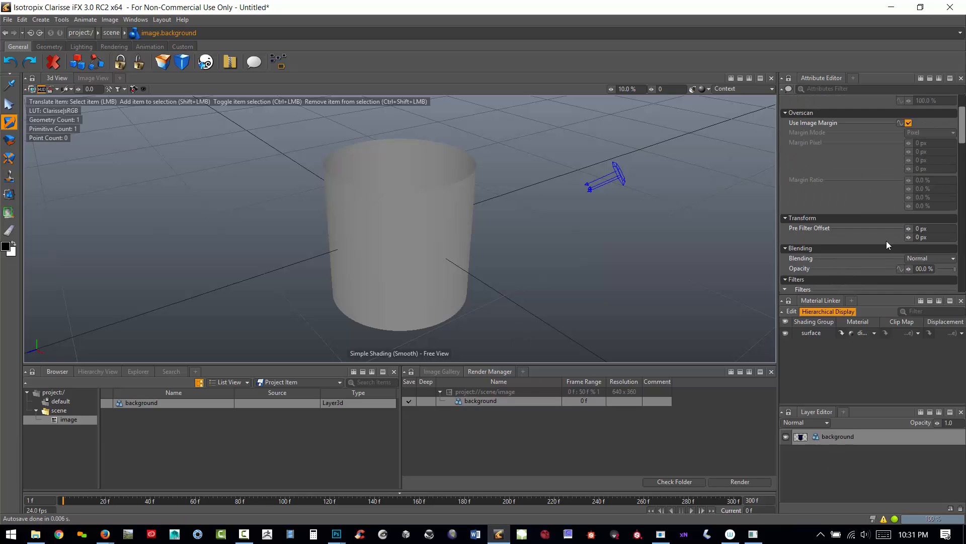
pyautogui.scroll(-2, 884, 192)
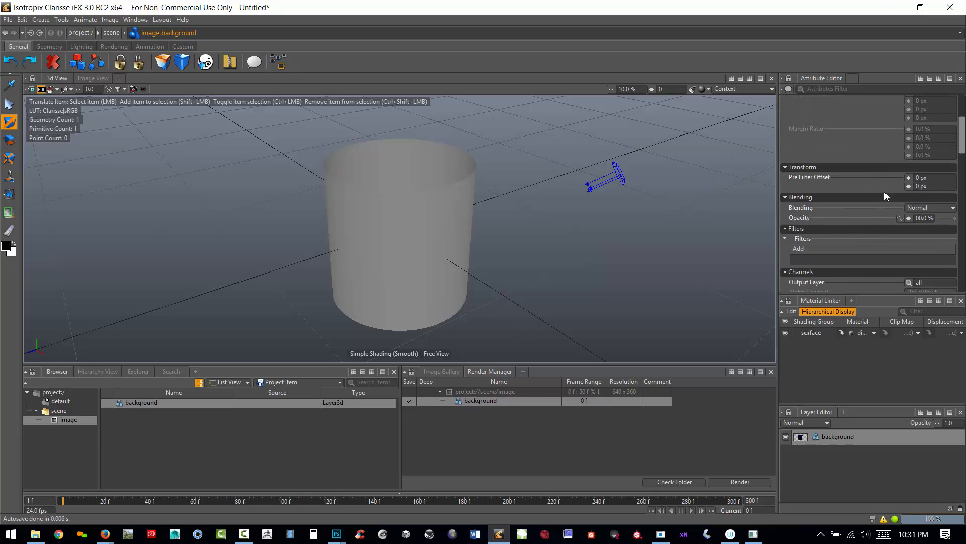
pyautogui.scroll(-2, 883, 215)
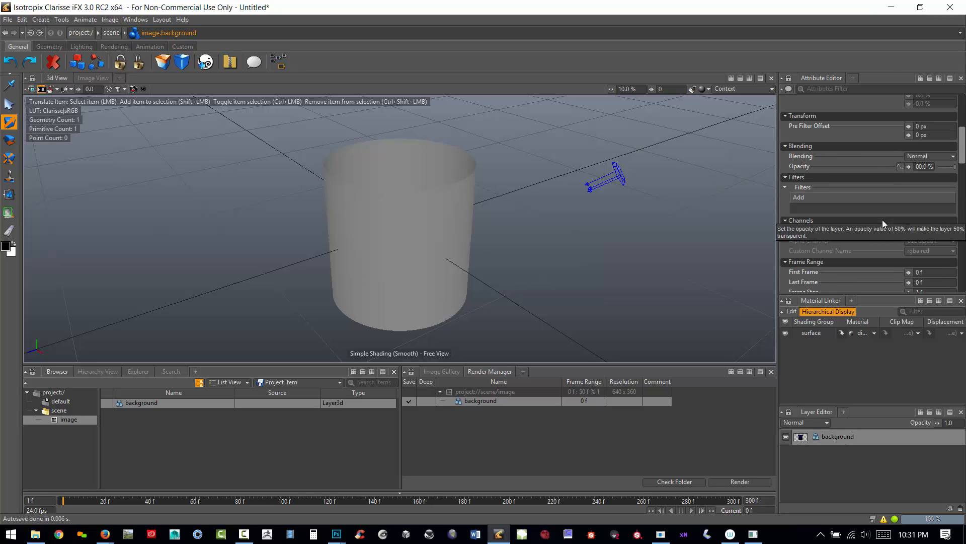
pyautogui.scroll(-4, 899, 235)
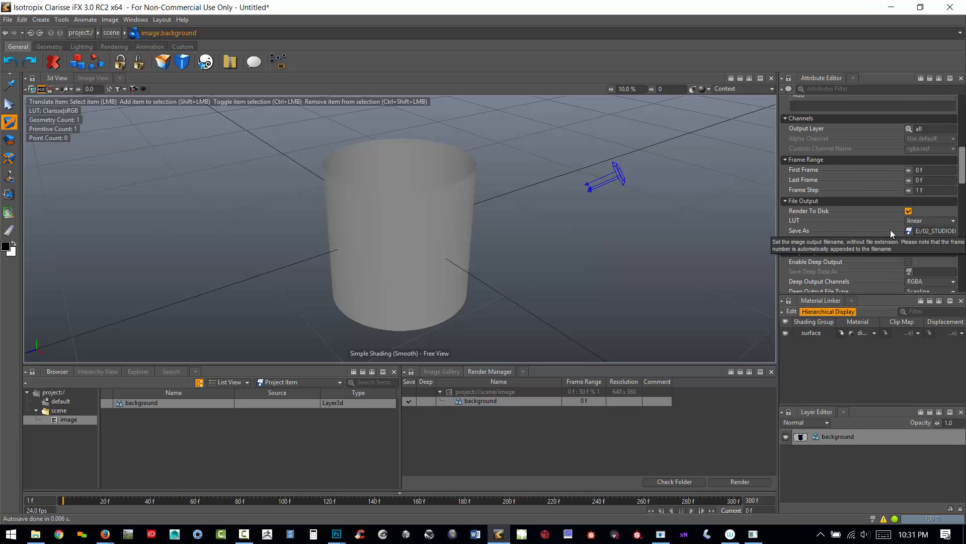
pyautogui.scroll(-6, 884, 226)
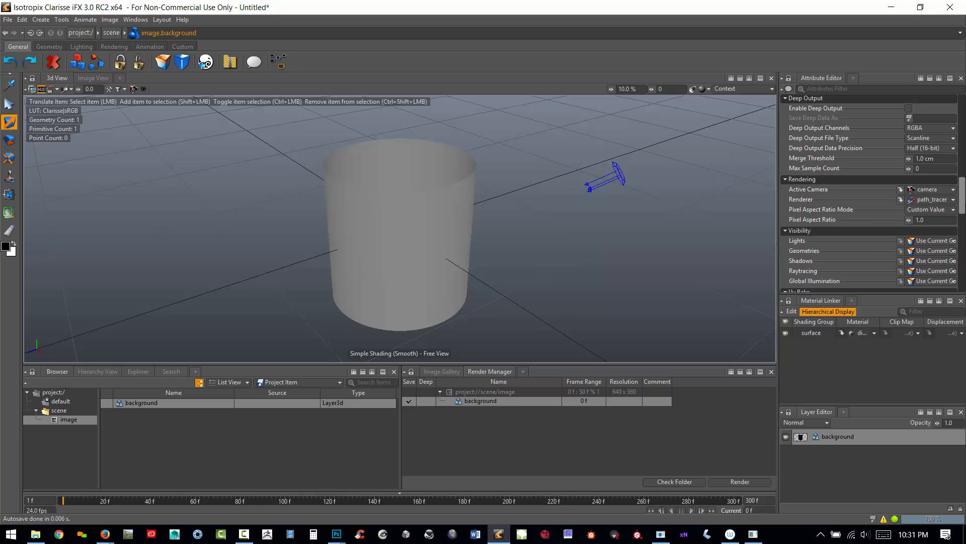
pyautogui.moveTo(962, 202); pyautogui.dragTo(942, 292)
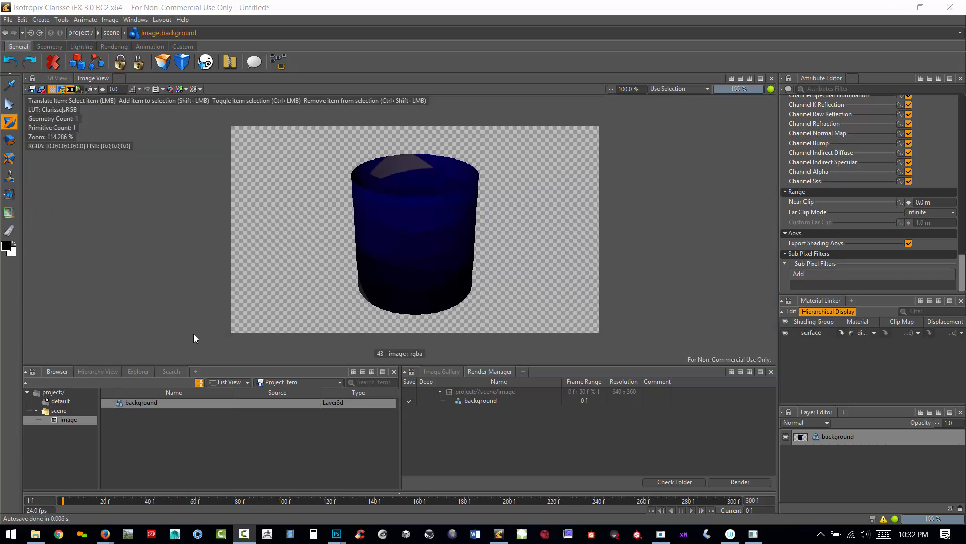
# Step: Set the resolution multiplier of the scene's image item to 100% and render its background layer to disk again
pyautogui.click(58, 78)
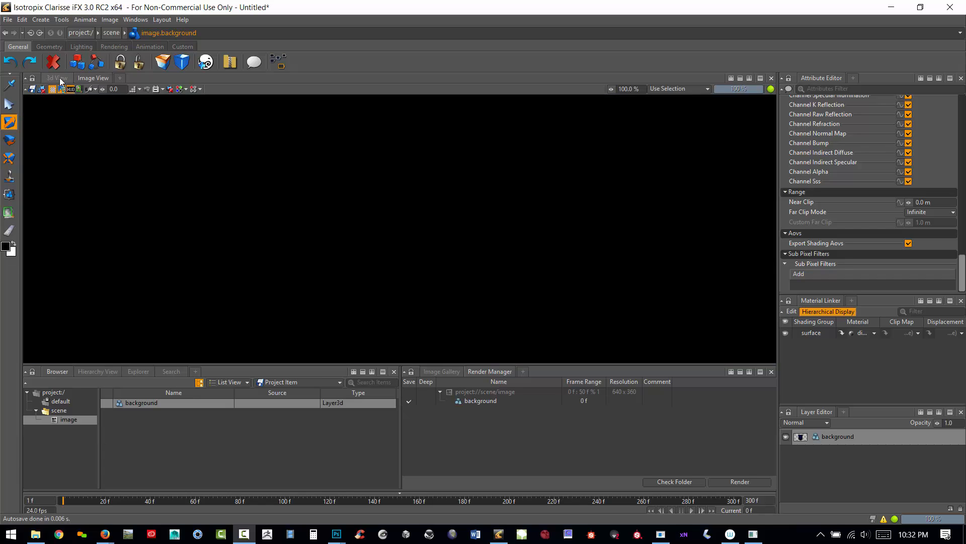
pyautogui.click(56, 410)
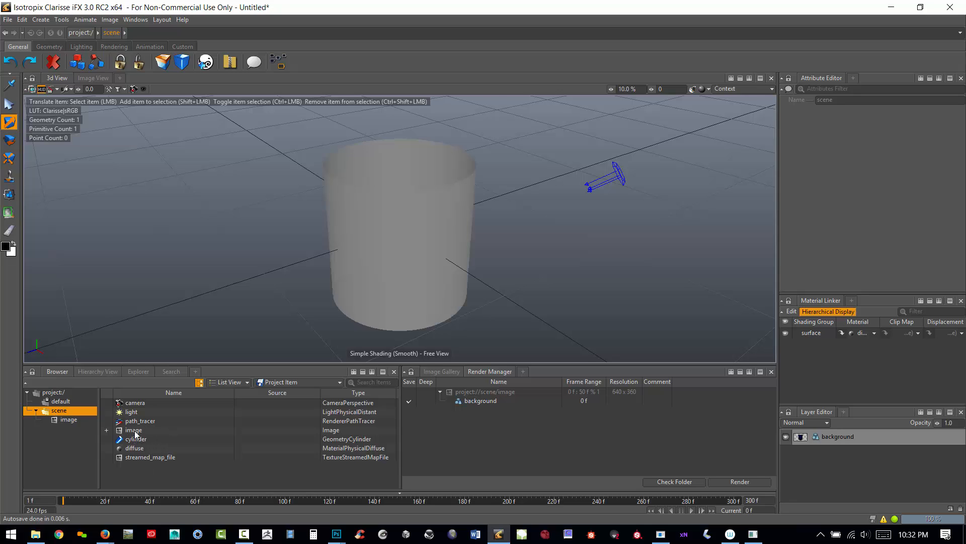
pyautogui.click(135, 431)
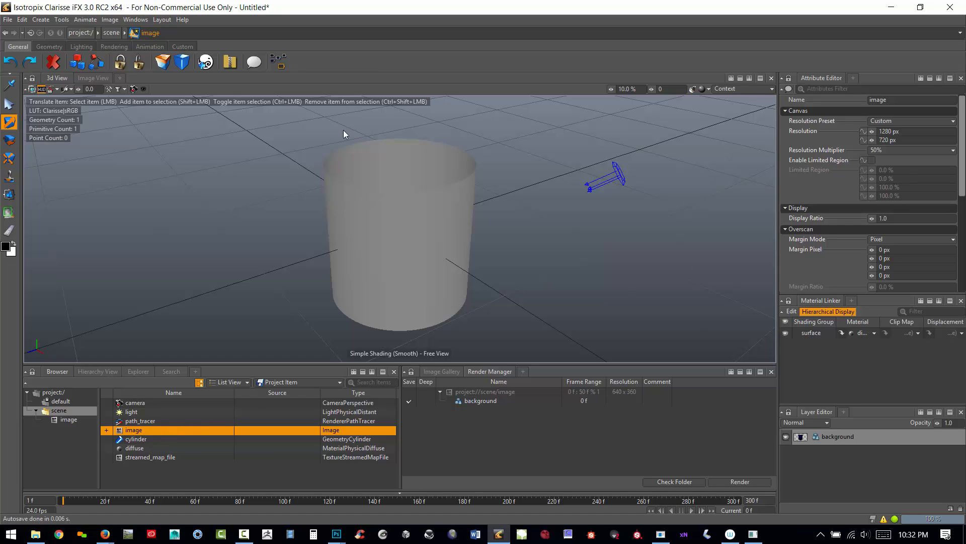
pyautogui.click(94, 78)
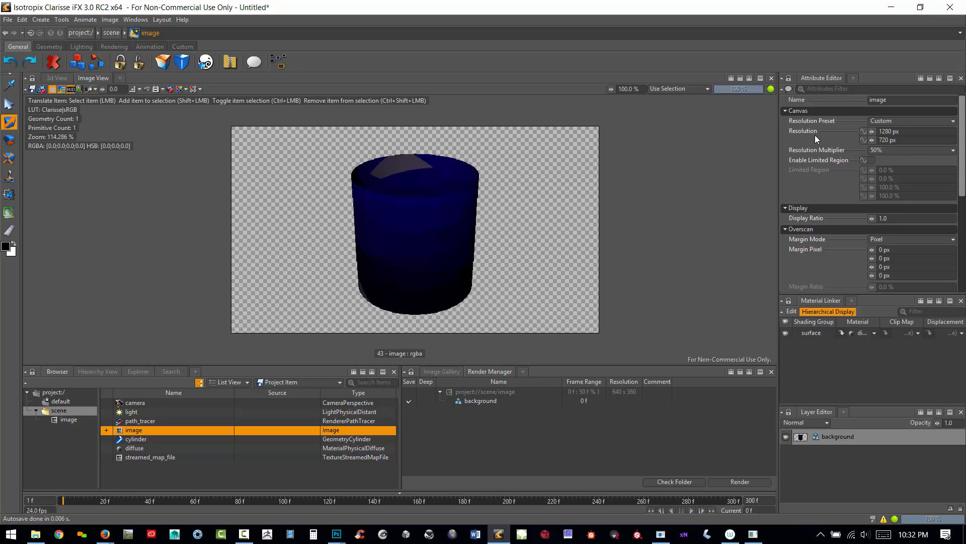
pyautogui.click(887, 150)
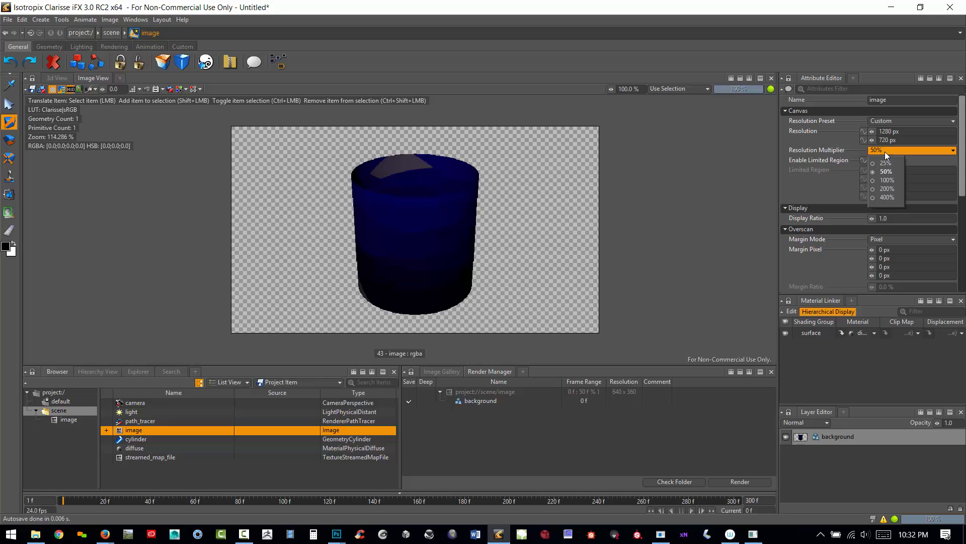
pyautogui.click(805, 152)
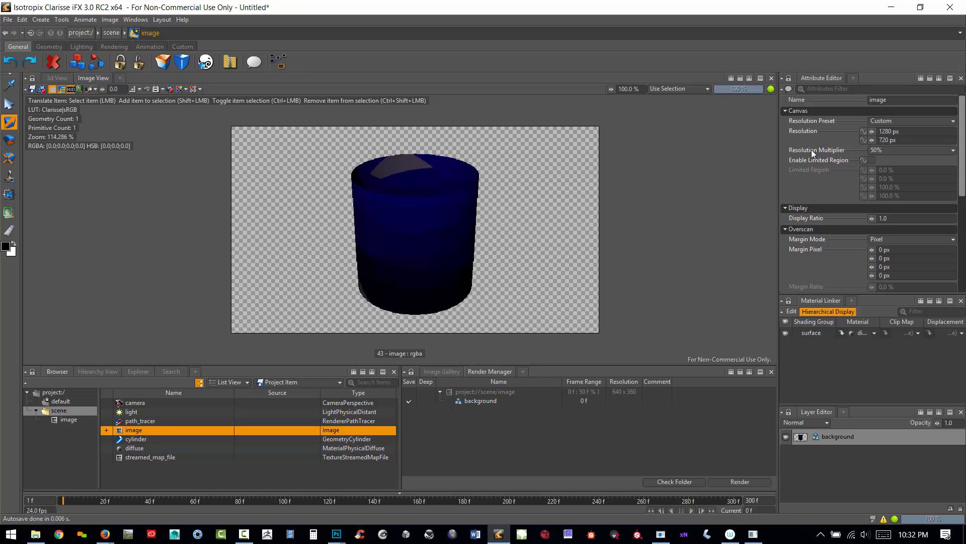
pyautogui.click(923, 152)
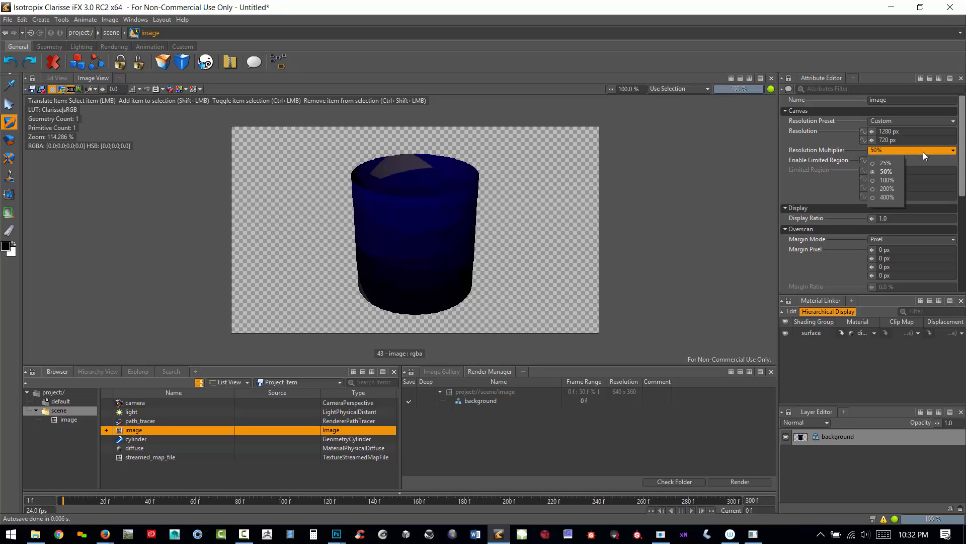
pyautogui.click(885, 180)
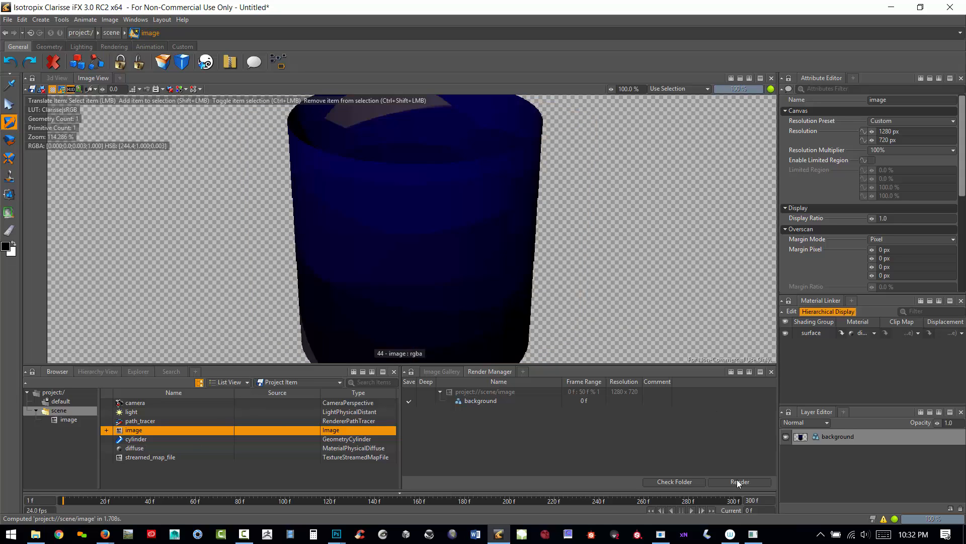
pyautogui.click(741, 482)
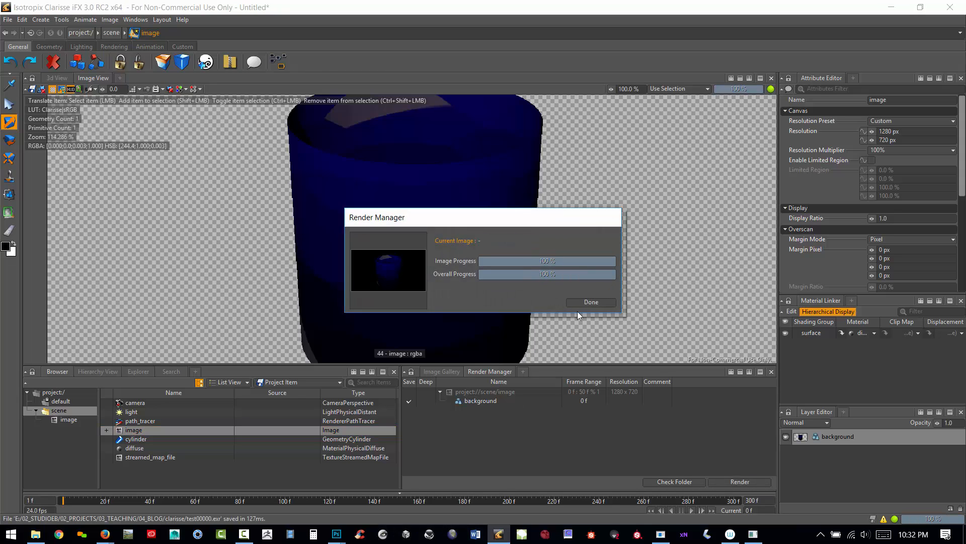
pyautogui.click(586, 300)
# Step: Switch to Photoshop, reopen test00000.exr with its updated disk copy, and move its window up toward the middle of the workspace
pyautogui.click(336, 533)
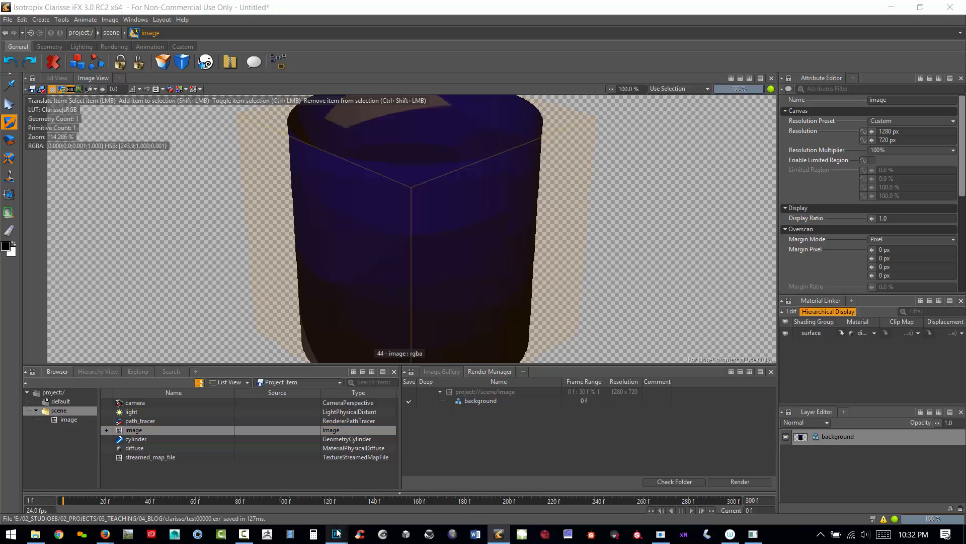
pyautogui.click(292, 490)
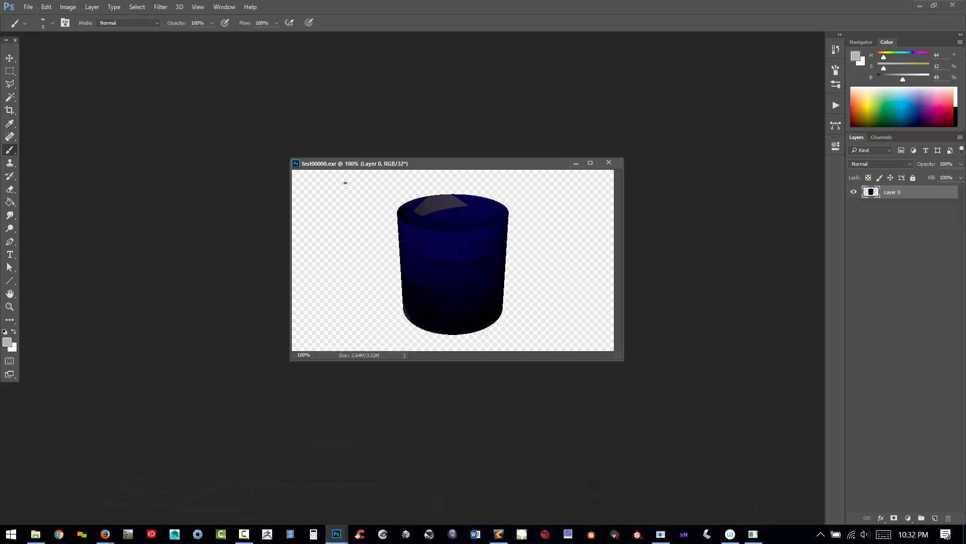
pyautogui.moveTo(331, 160); pyautogui.dragTo(332, 158)
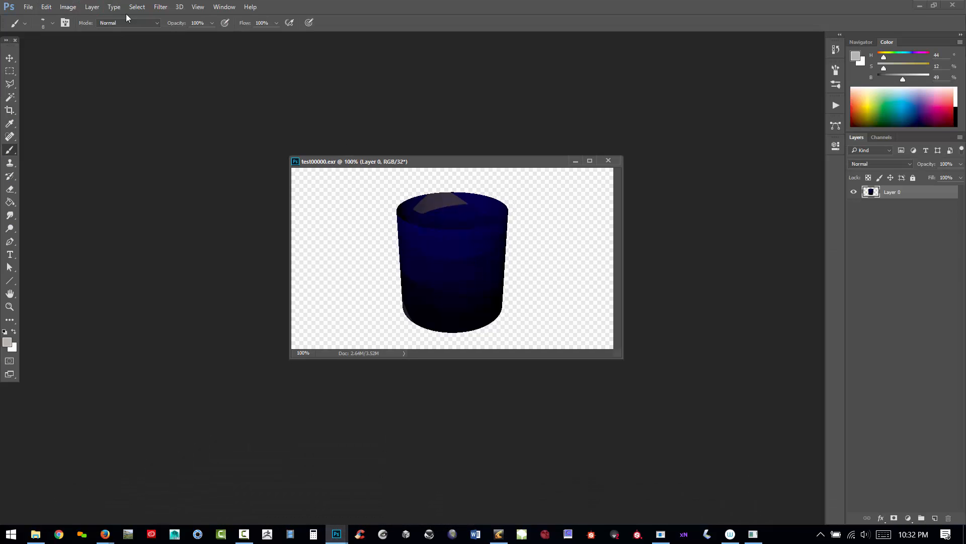
pyautogui.click(28, 7)
pyautogui.moveTo(57, 81)
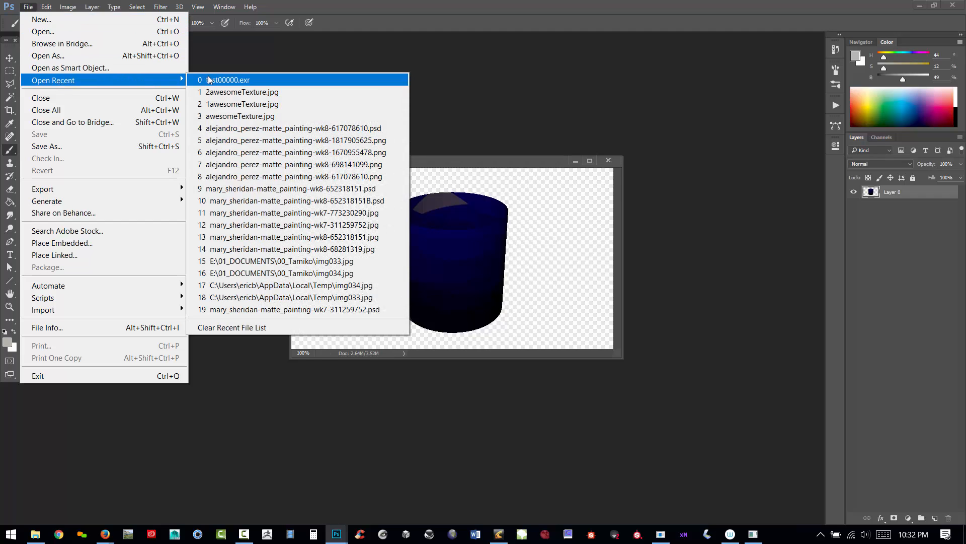
pyautogui.click(242, 80)
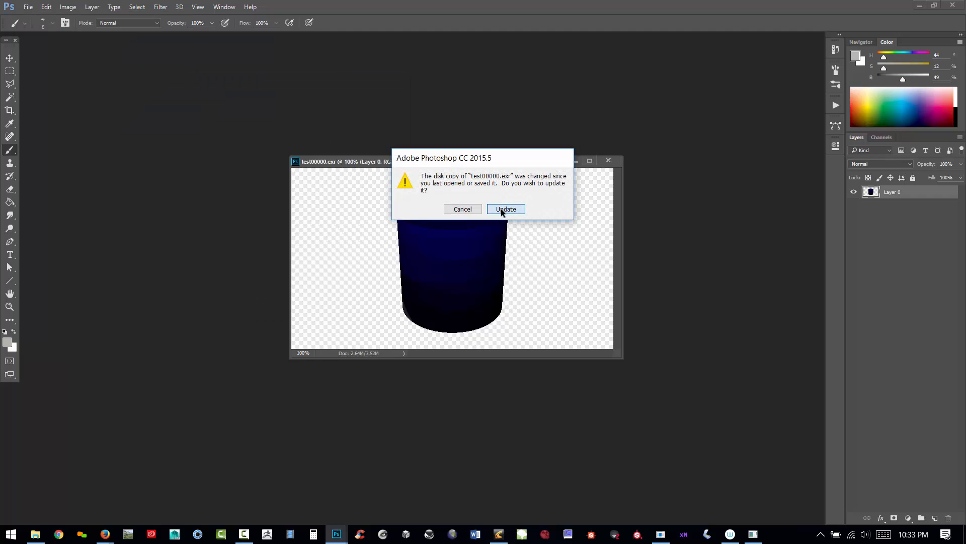
pyautogui.click(501, 209)
pyautogui.click(502, 183)
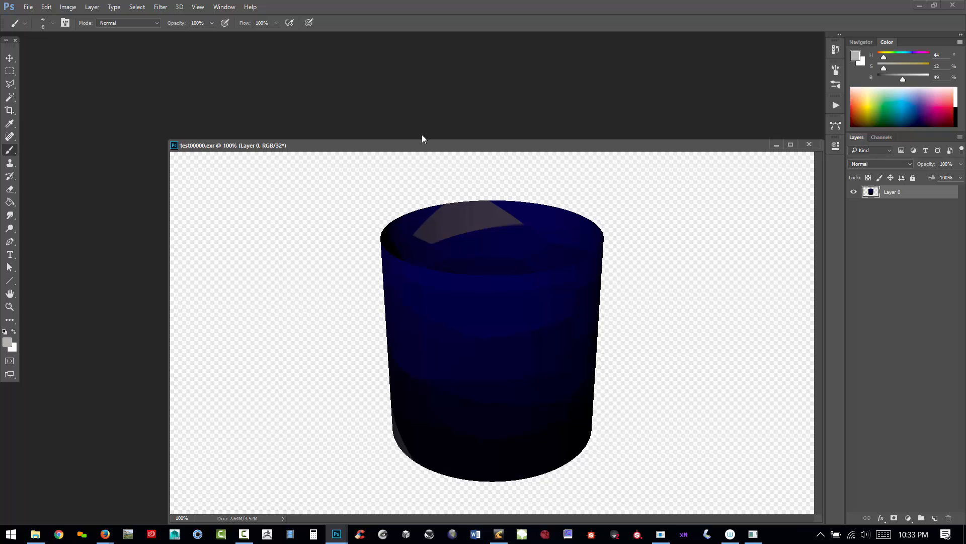
pyautogui.moveTo(422, 143); pyautogui.dragTo(376, 76)
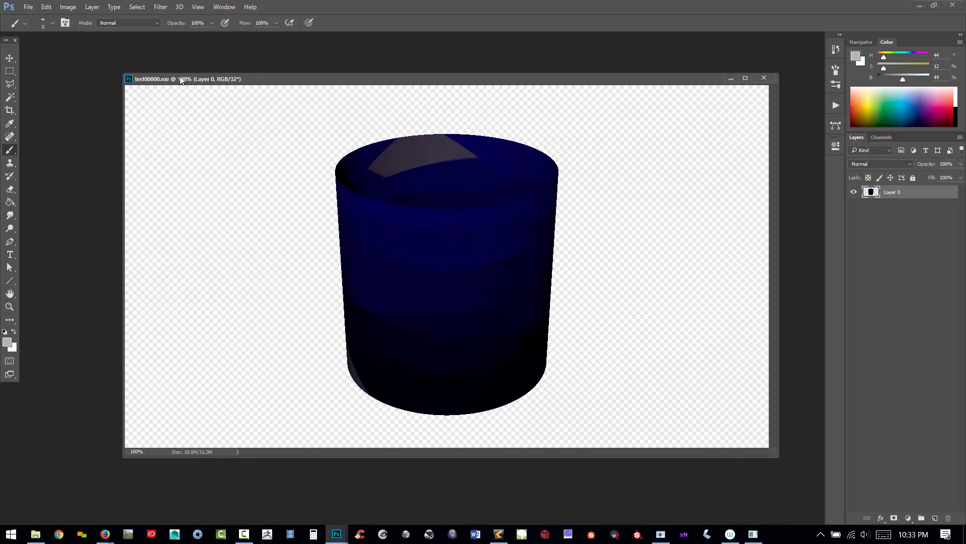
# Step: Check the updated render's pixel dimensions in Image Size, cancel without changes, and return to the image view in Clarisse
pyautogui.click(67, 7)
pyautogui.click(91, 98)
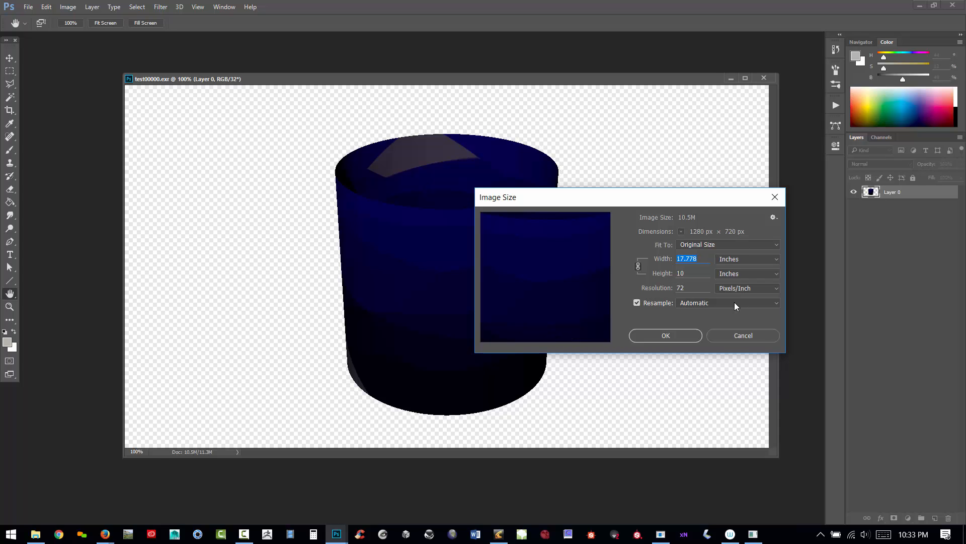
pyautogui.click(729, 337)
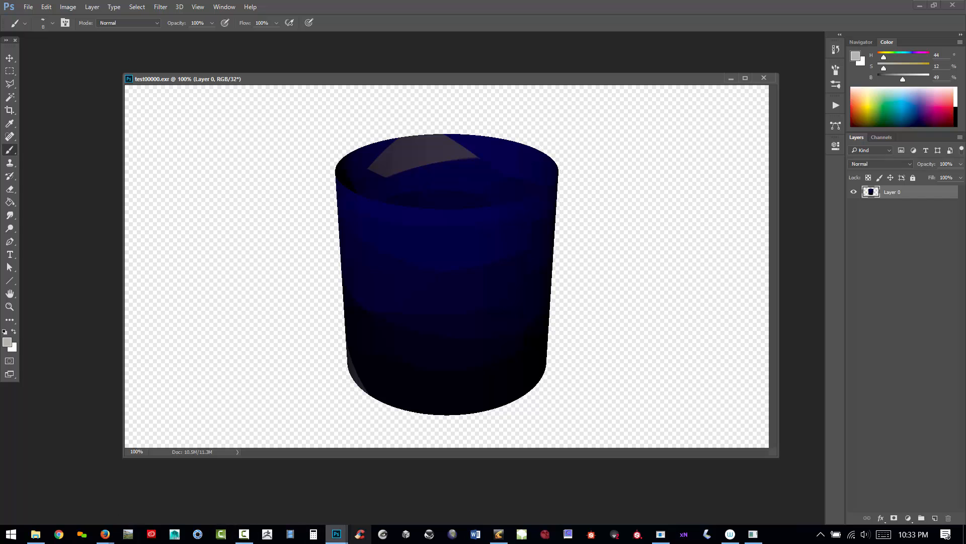
pyautogui.click(499, 533)
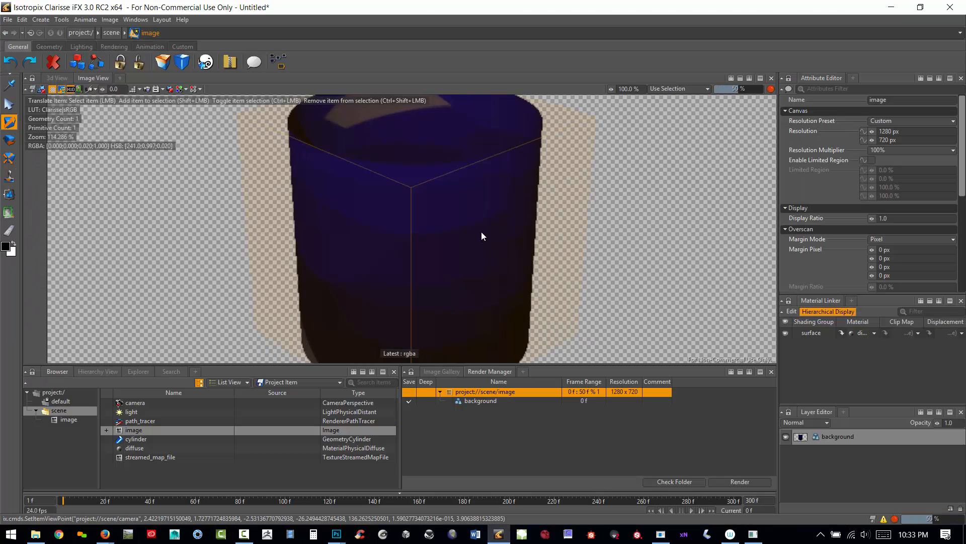
pyautogui.scroll(-2, 482, 228)
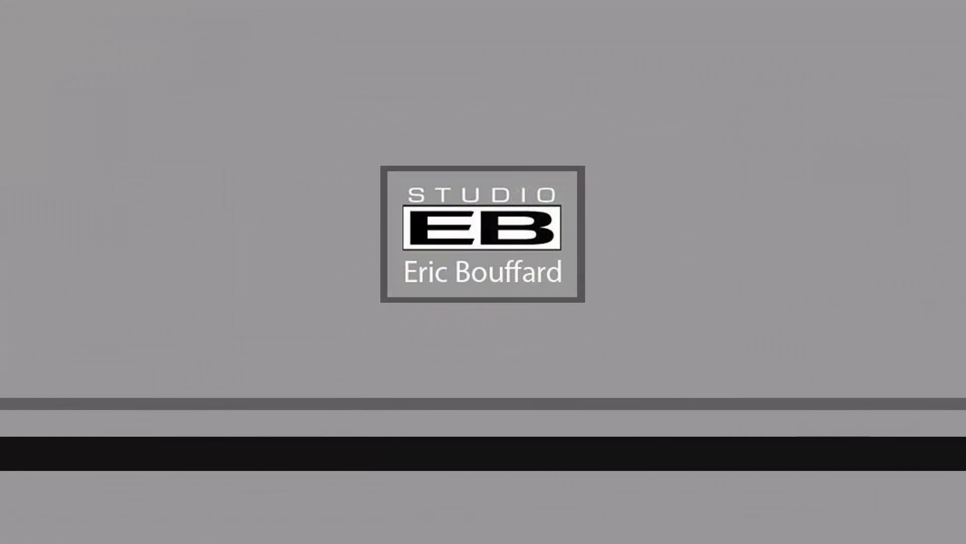